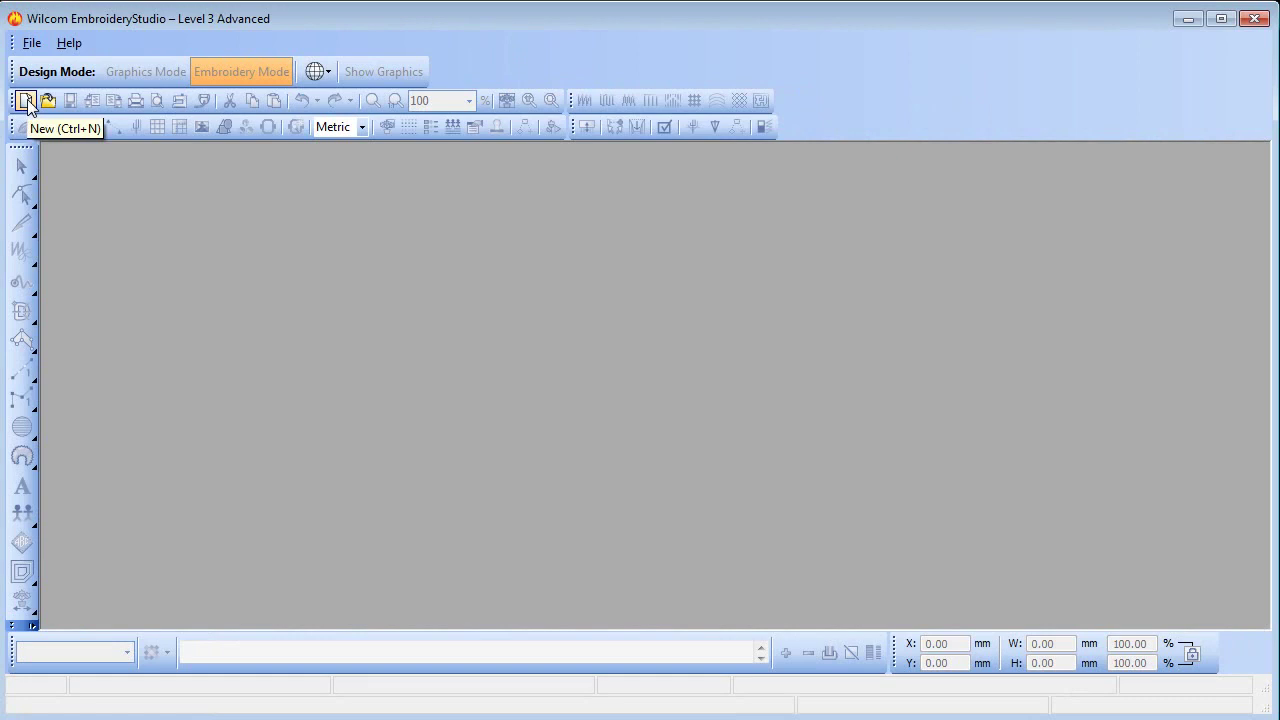
# Step: Start a new design using Jersey fabric from the Auto-Fabric Assistant
pyautogui.click(27, 102)
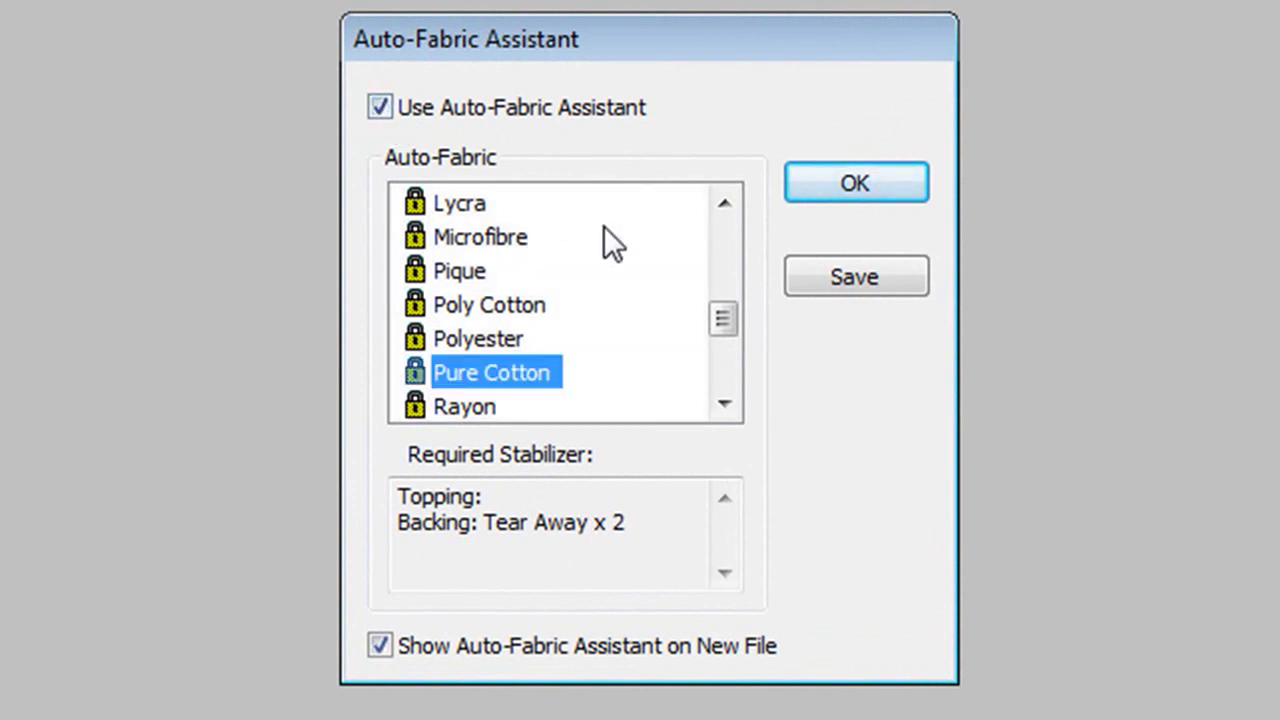
pyautogui.moveTo(714, 318); pyautogui.dragTo(727, 290)
pyautogui.click(446, 237)
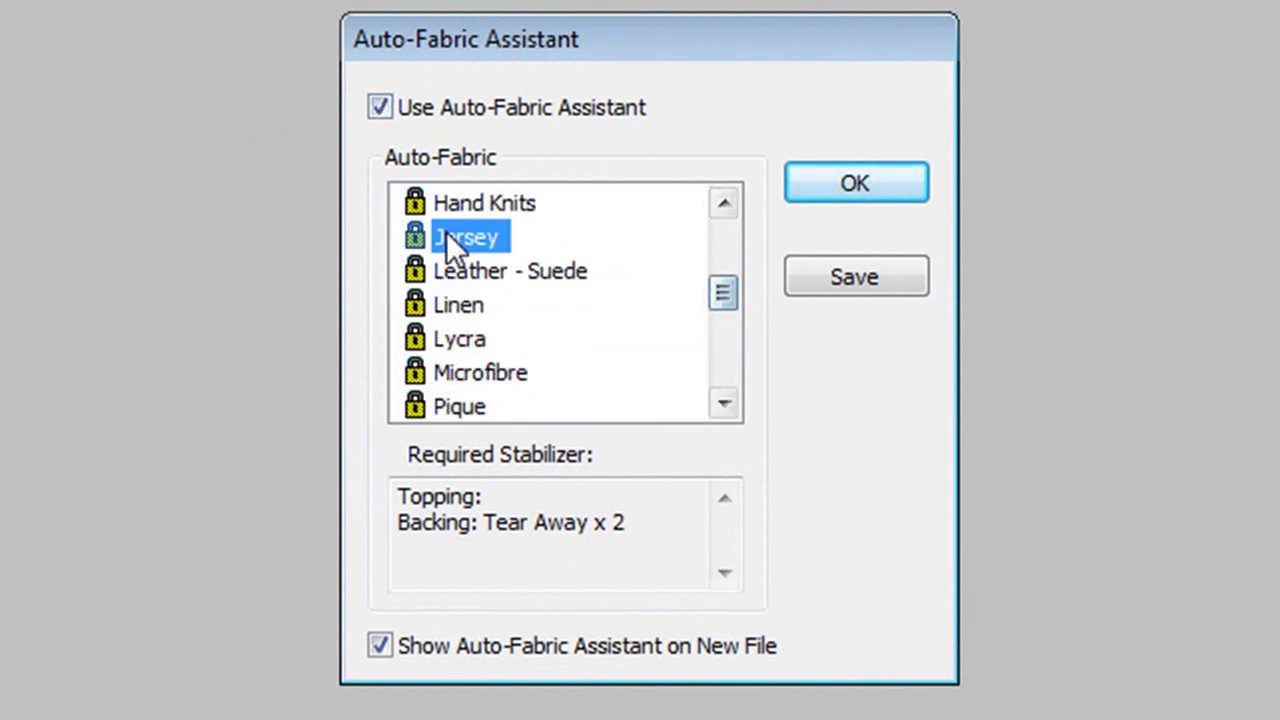
pyautogui.click(840, 175)
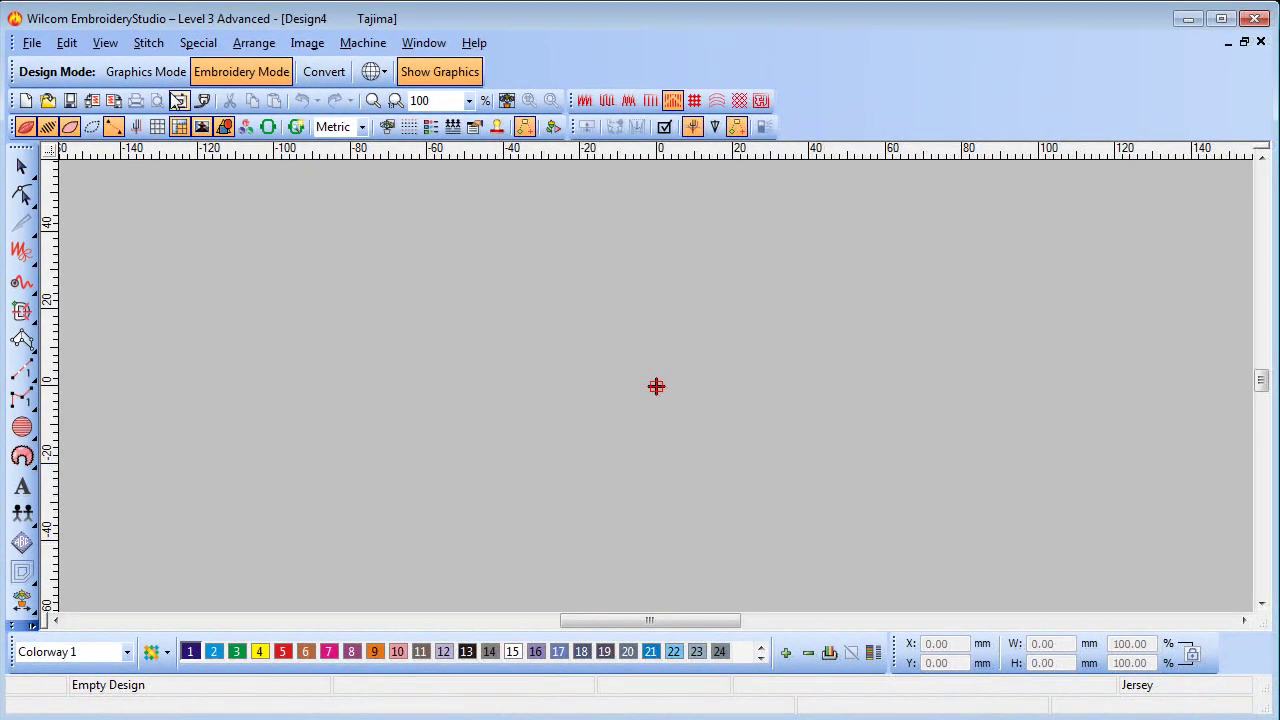
# Step: In Graphics Mode, import Mexican Peppers.cdr from the Convert & Edit folder
pyautogui.click(145, 71)
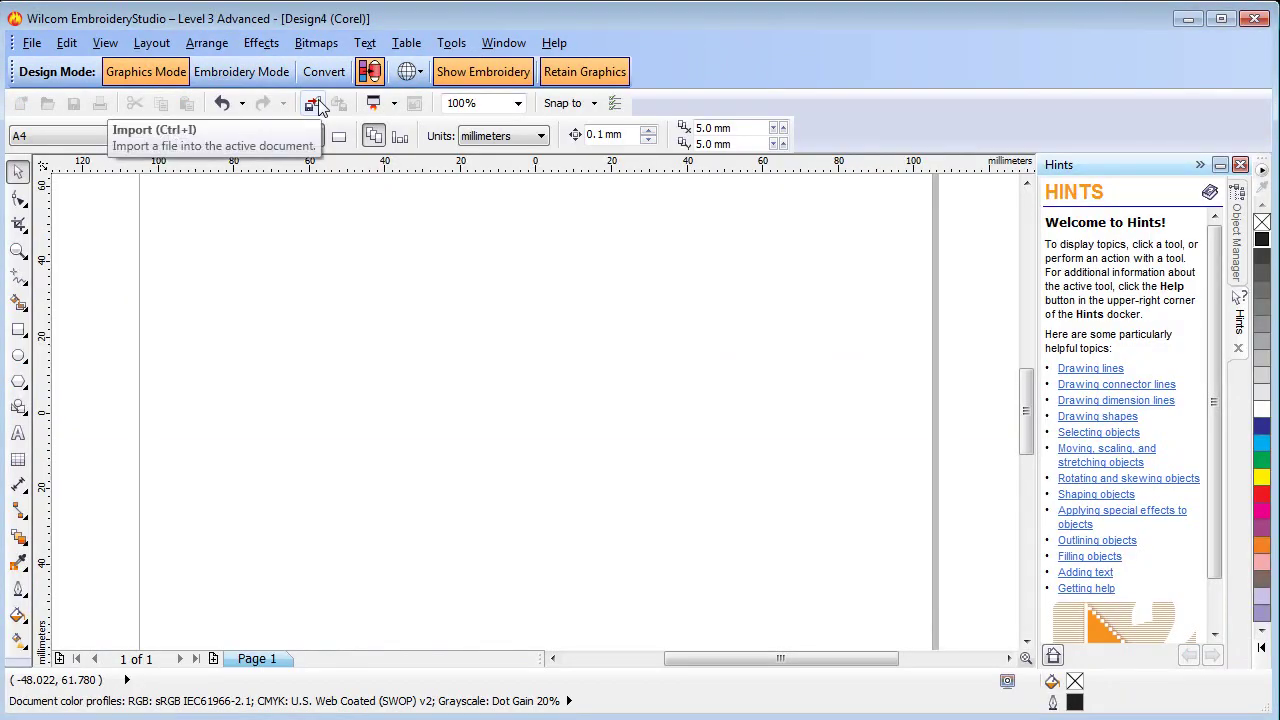
pyautogui.click(315, 101)
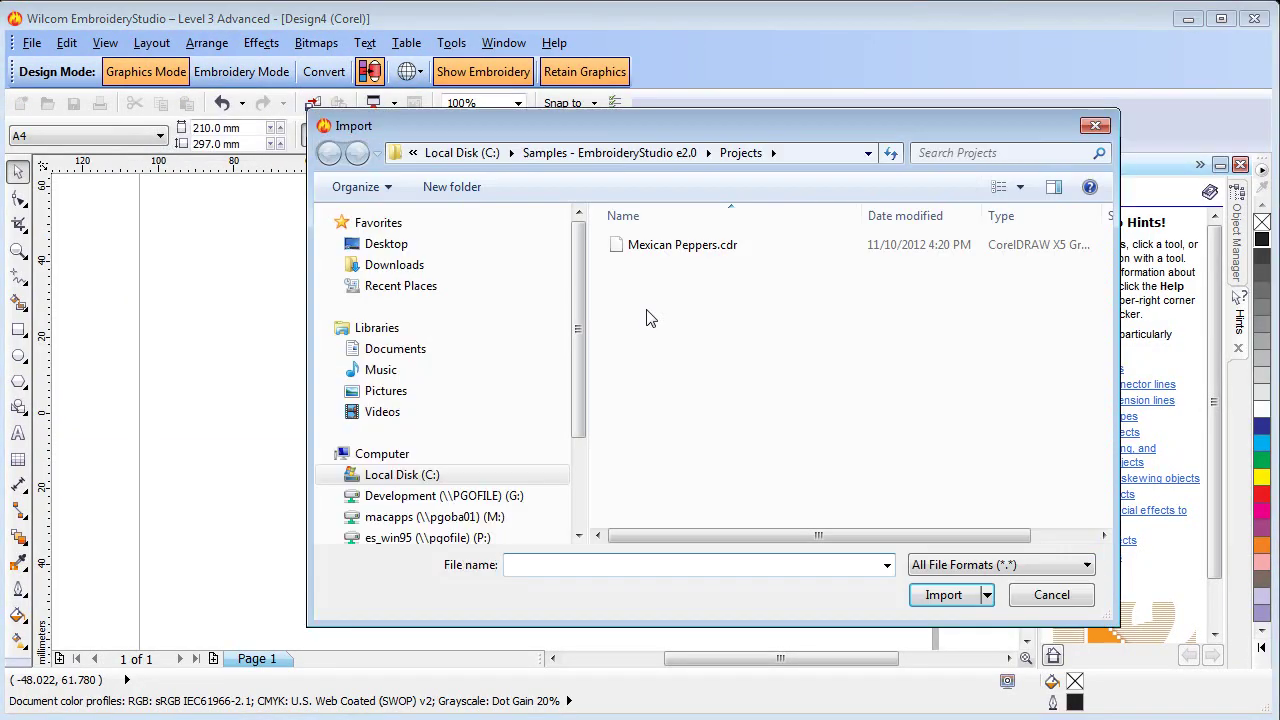
pyautogui.click(655, 250)
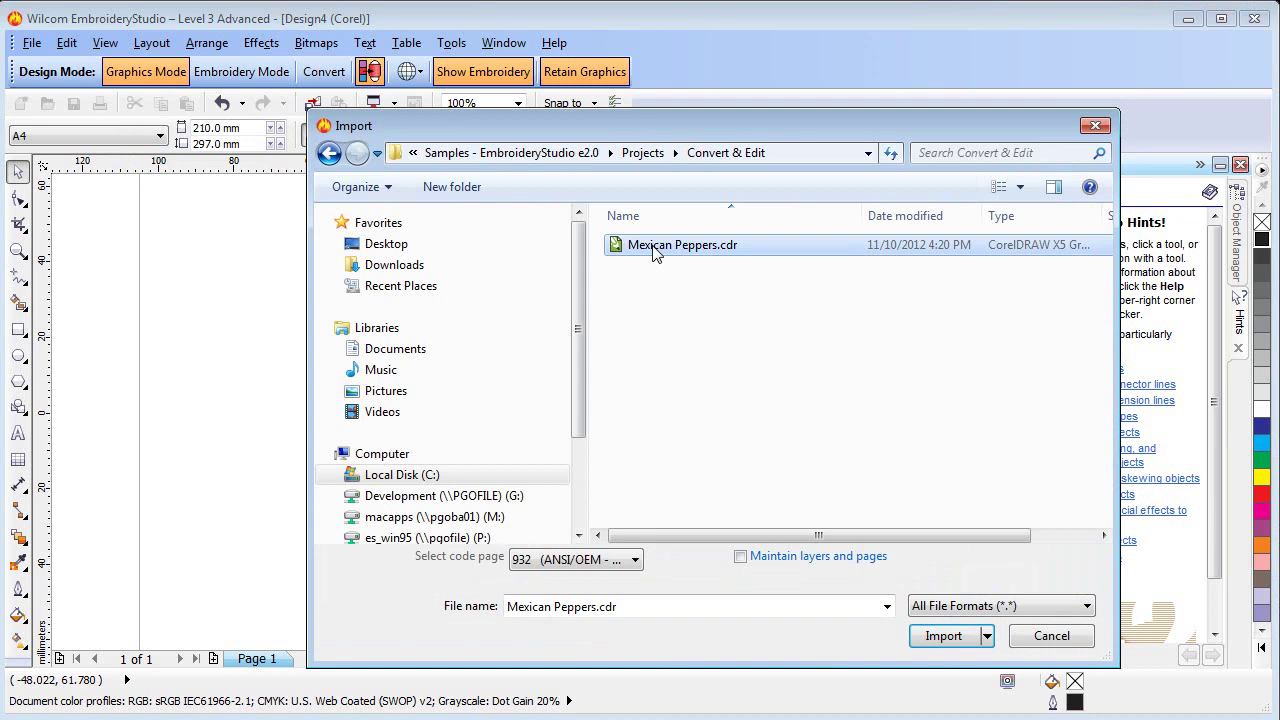
pyautogui.click(943, 636)
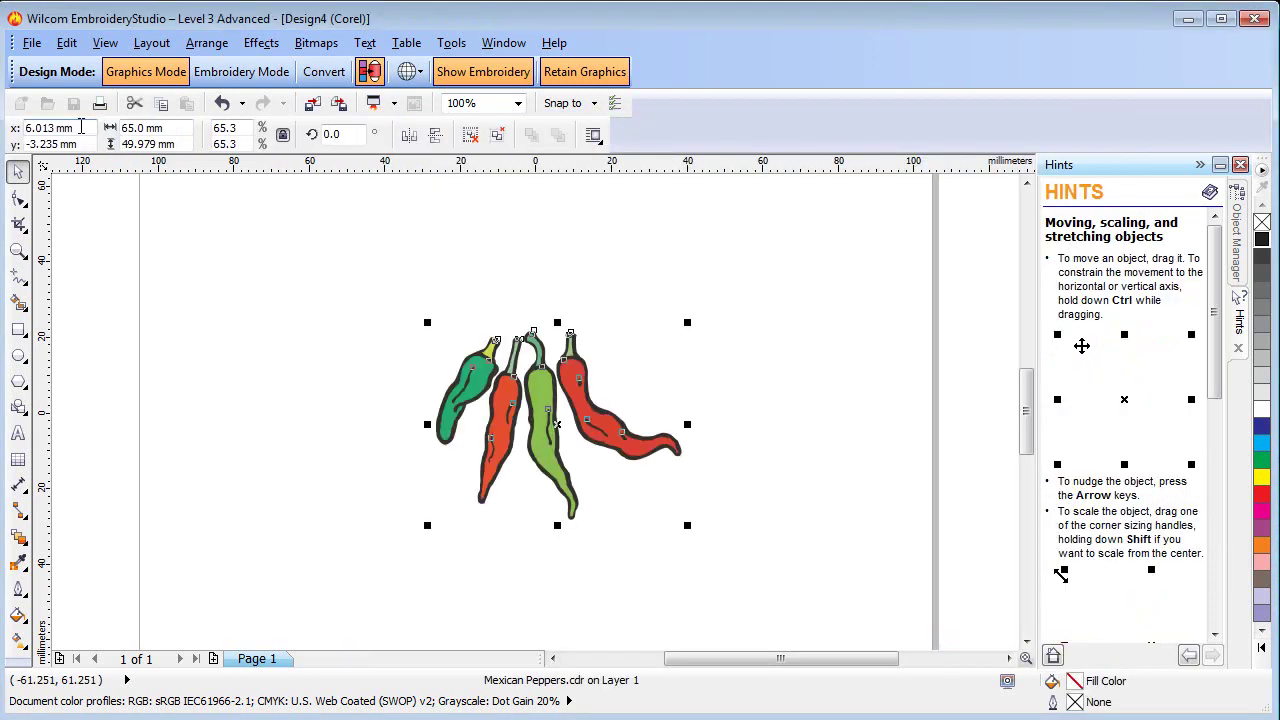
# Step: Convert the pepper artwork to embroidery and give all pepper fills satin stitching
pyautogui.click(310, 78)
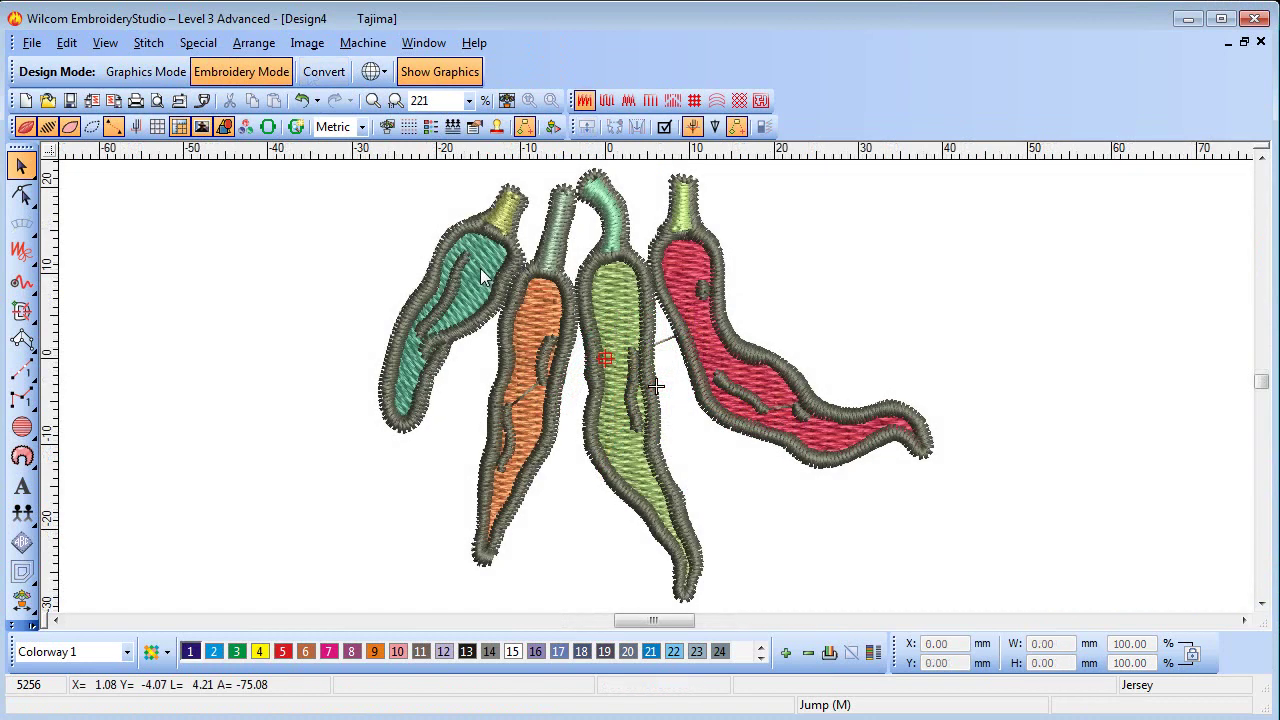
pyautogui.click(480, 268)
pyautogui.hotkey('ctrl', 'a')
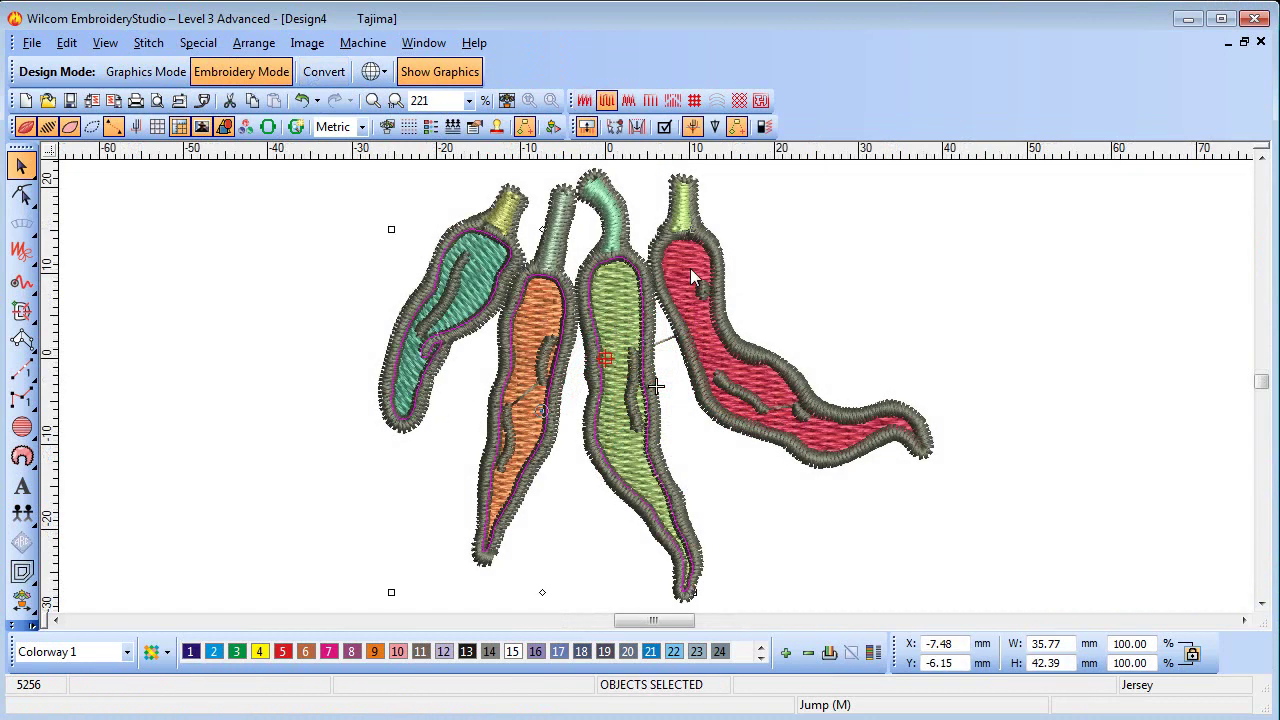
pyautogui.click(586, 102)
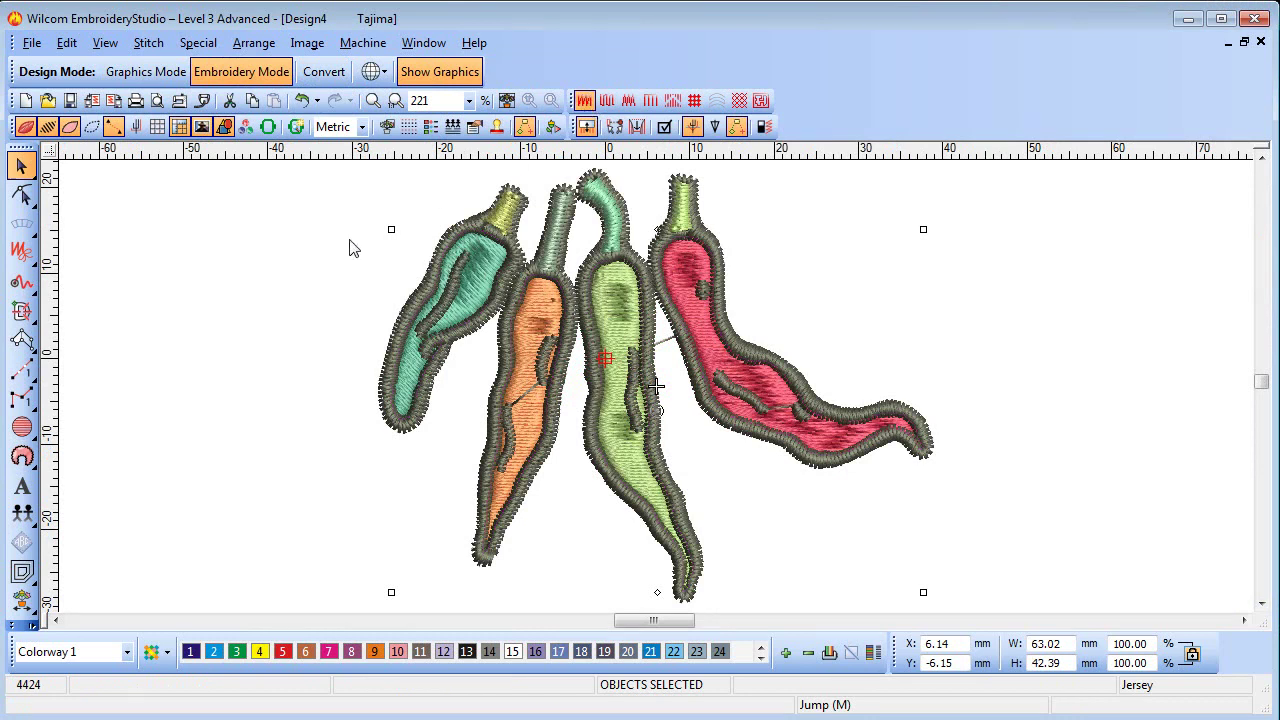
# Step: Change the teal pepper's stitch angle with Reshape Object
pyautogui.click(472, 296)
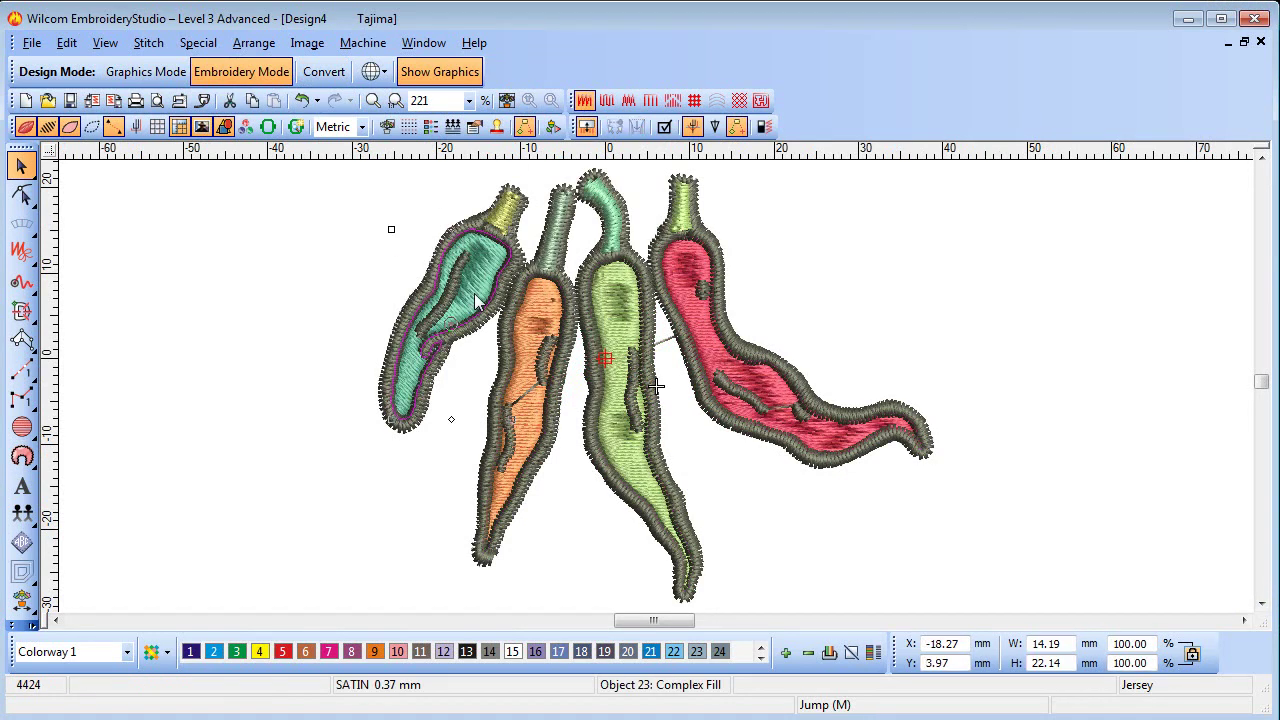
pyautogui.click(22, 193)
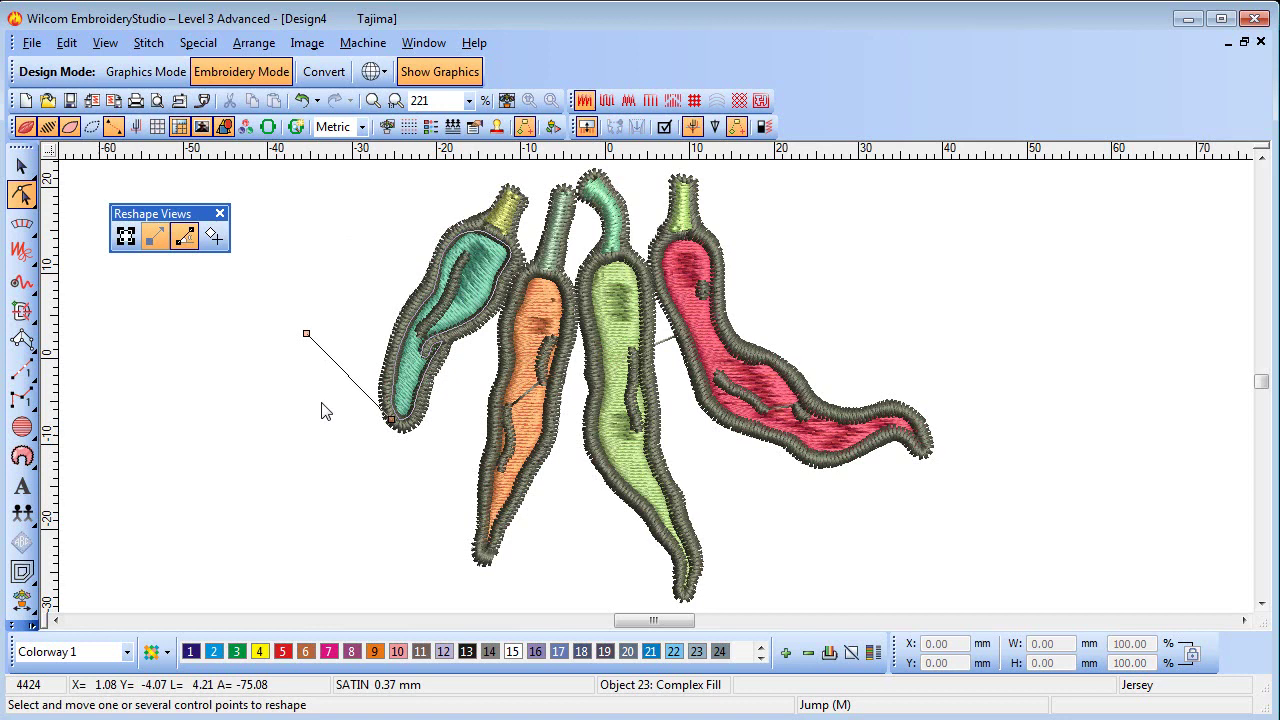
pyautogui.moveTo(390, 420); pyautogui.dragTo(450, 389)
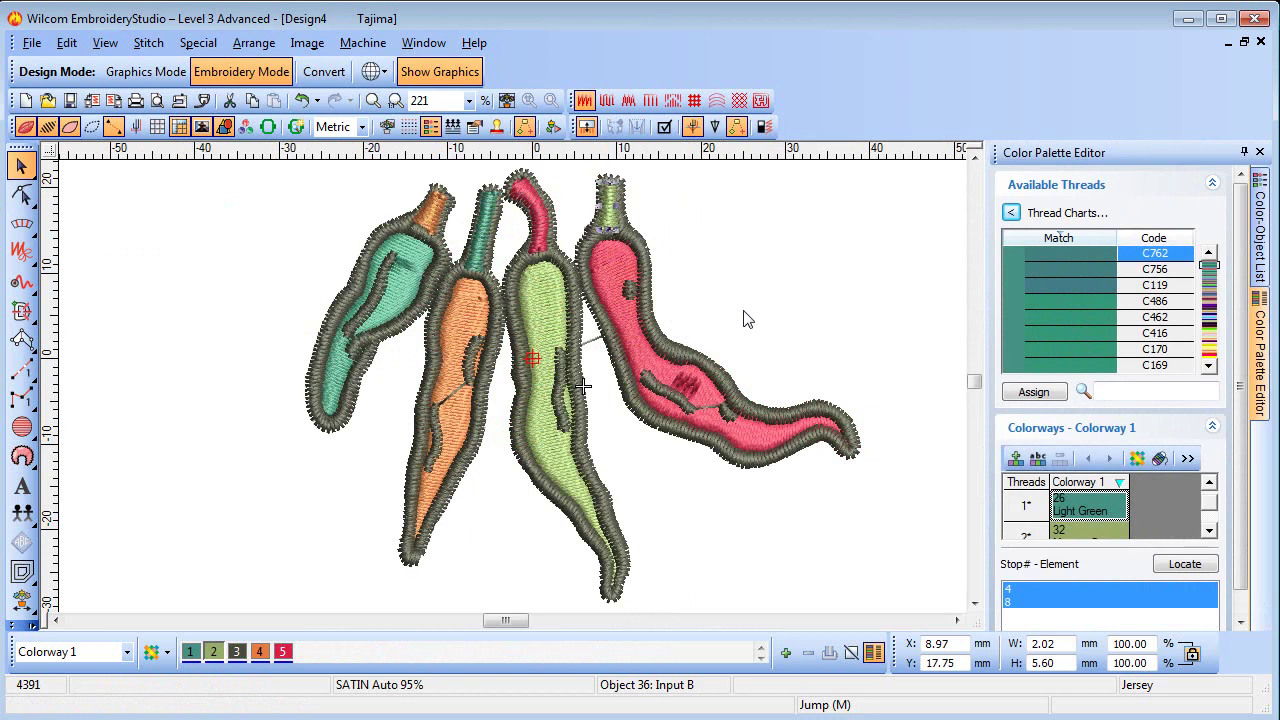
# Step: Assign thread C733 to the second colorway colour in the Color Palette Editor
pyautogui.click(1034, 392)
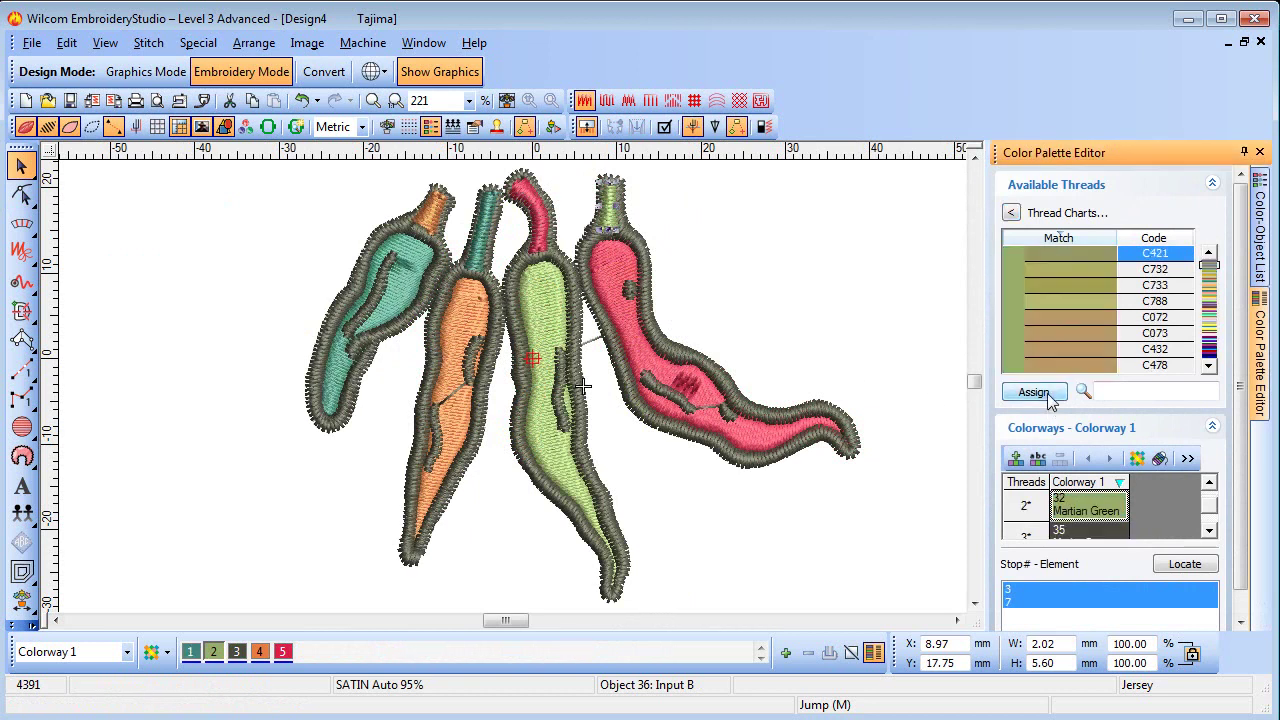
pyautogui.click(1105, 285)
pyautogui.click(1058, 392)
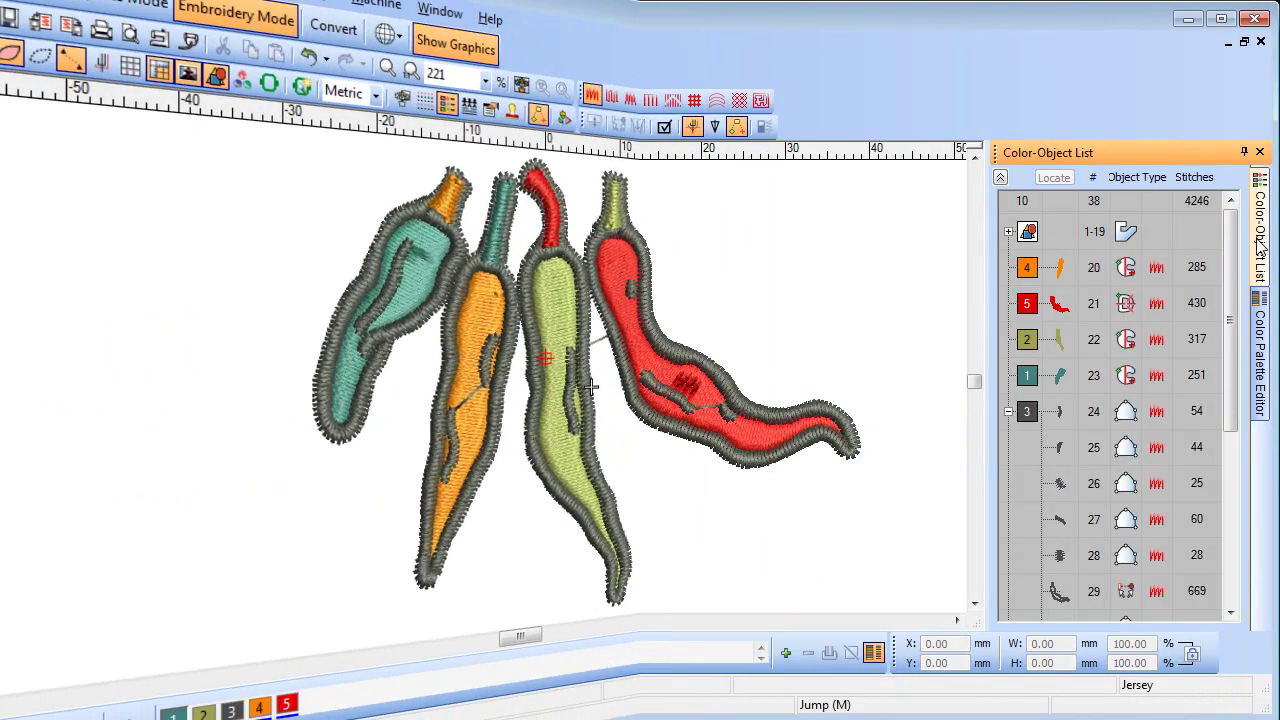
# Step: Move the yellow-green pepper to the top of the Color-Object List, then regroup the rows by colour
pyautogui.click(1035, 343)
pyautogui.moveTo(1030, 258); pyautogui.dragTo(1033, 288)
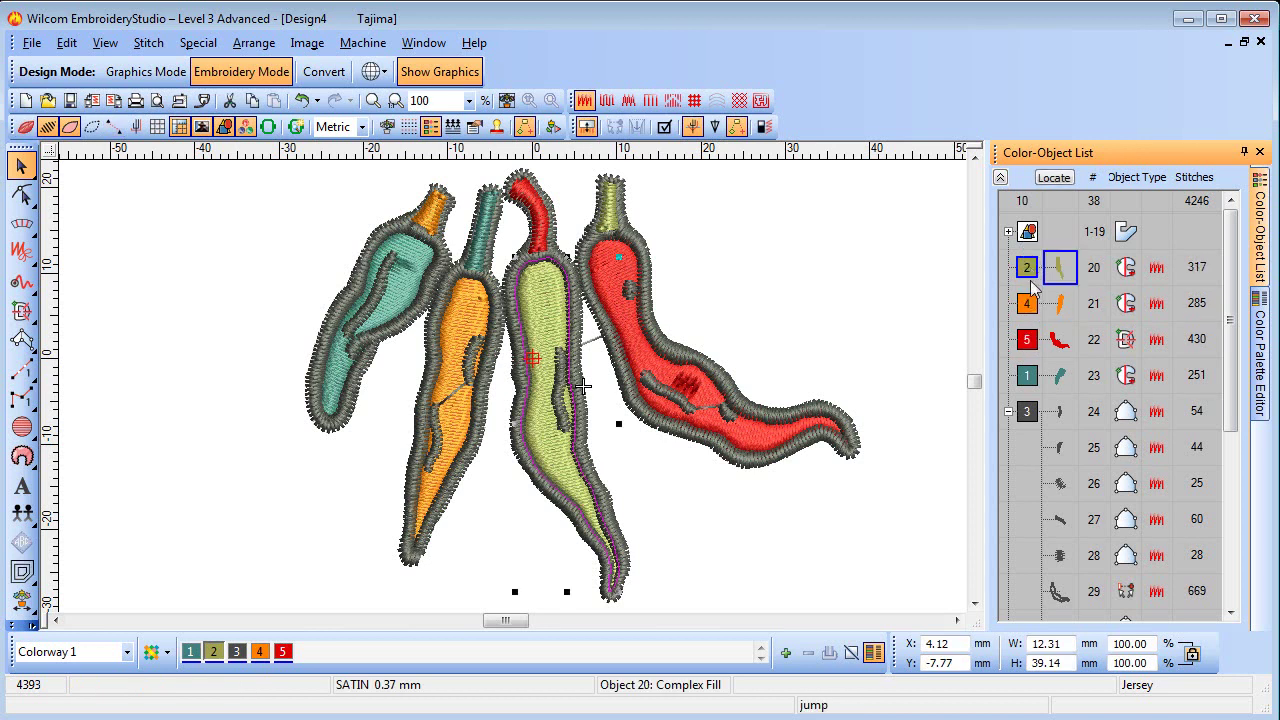
pyautogui.click(1008, 412)
pyautogui.click(1033, 483)
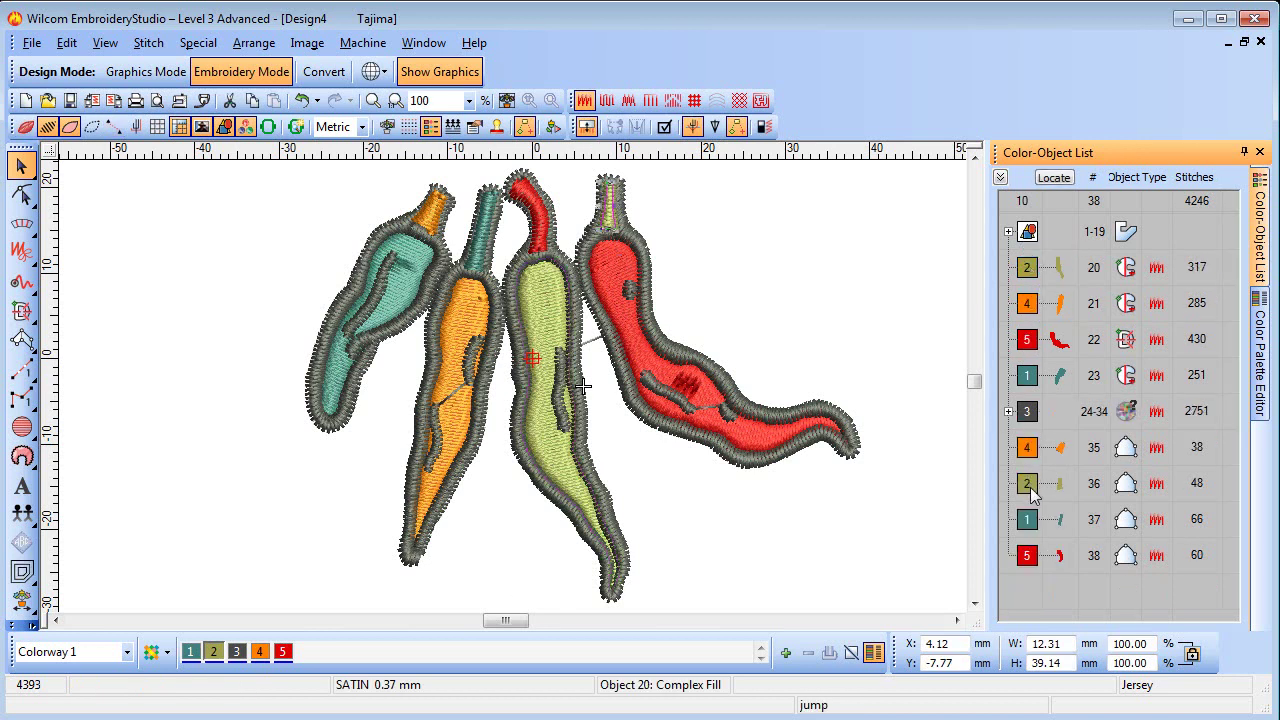
pyautogui.click(1058, 292)
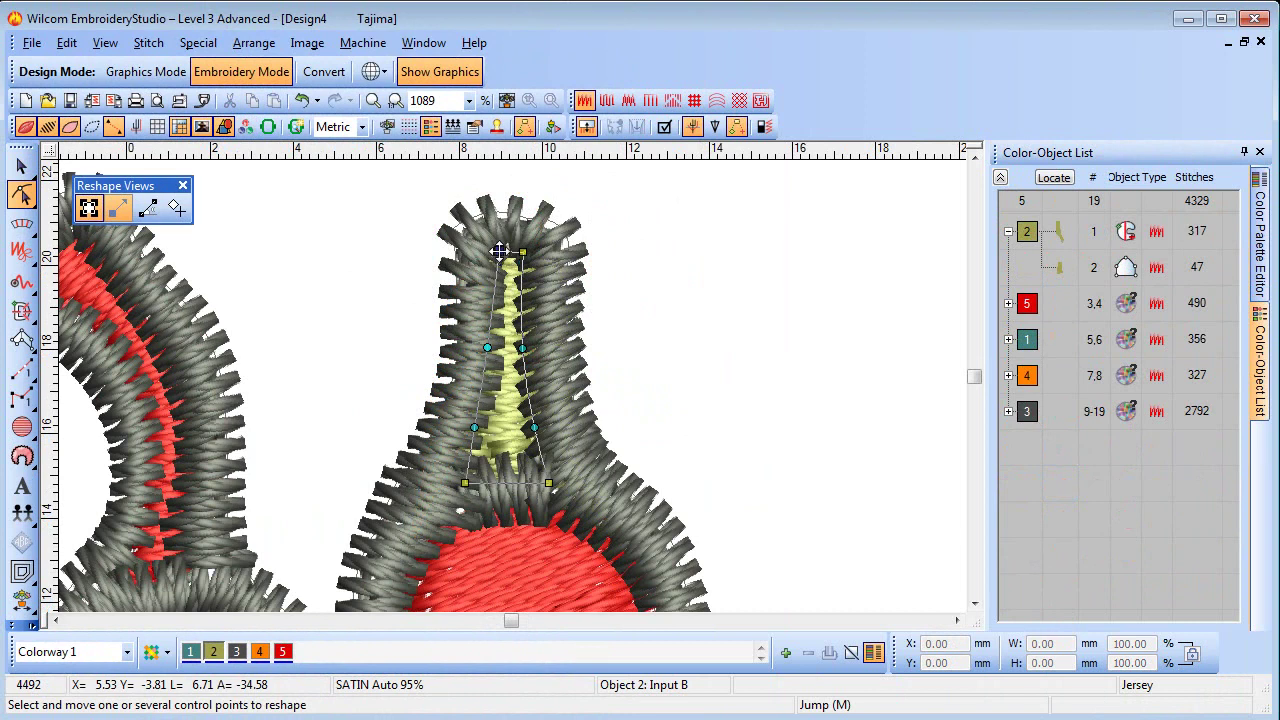
# Step: Widen the stem's top, delete its lower-middle points, and flare both base corners outward
pyautogui.moveTo(499, 252)
pyautogui.mouseDown()
pyautogui.moveTo(488, 252)
pyautogui.moveTo(537, 252)
pyautogui.mouseUp()
pyautogui.moveTo(487, 347); pyautogui.dragTo(536, 352)
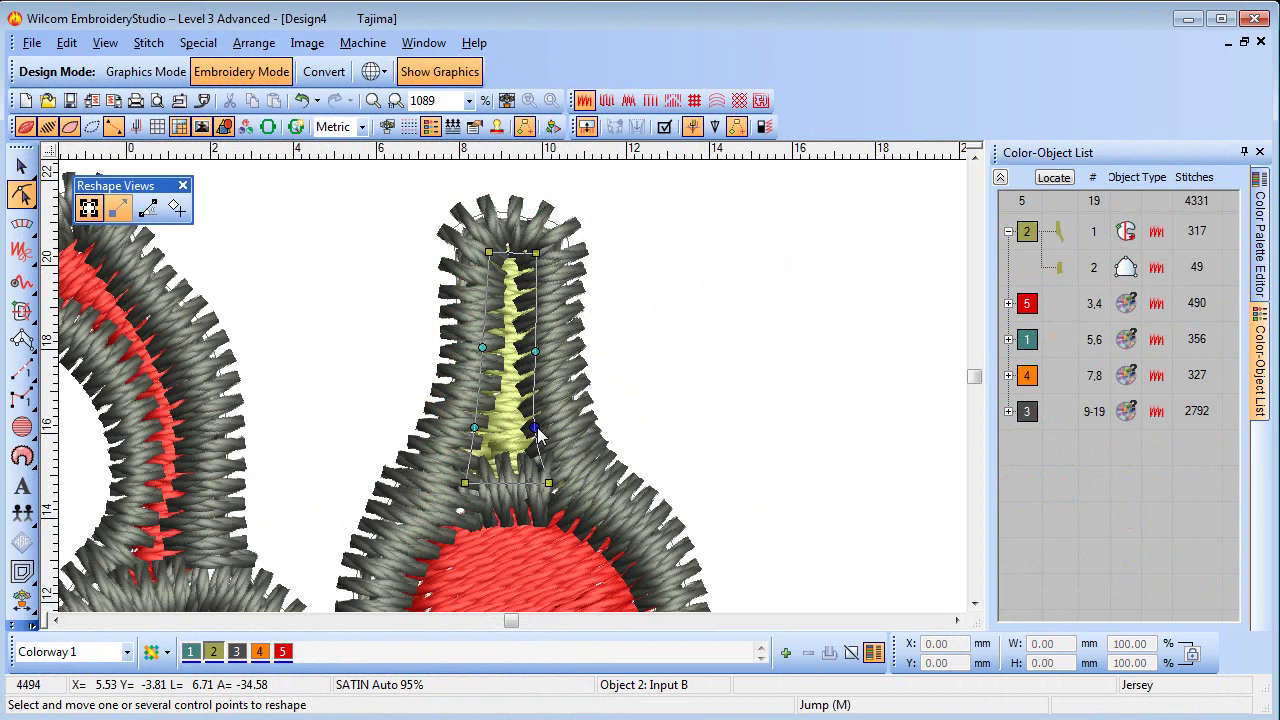
pyautogui.press('Delete')
pyautogui.click(474, 428)
pyautogui.press('Delete')
pyautogui.moveTo(466, 482); pyautogui.dragTo(450, 486)
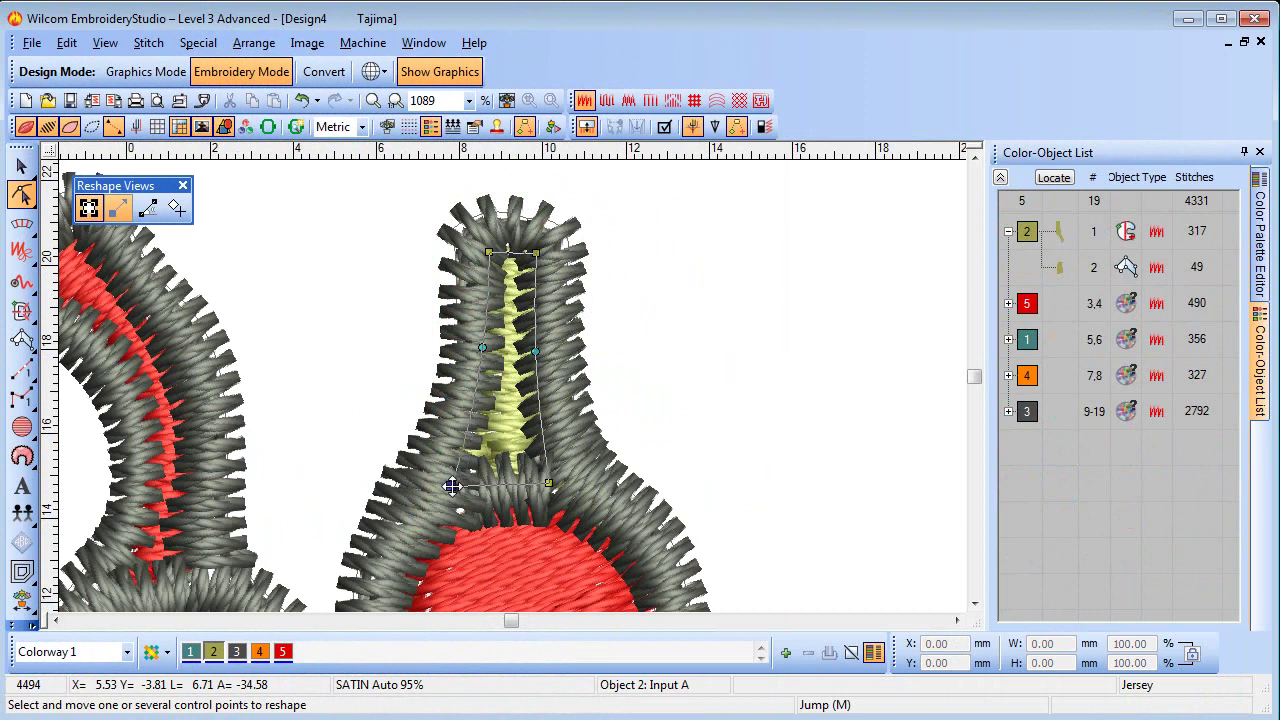
pyautogui.moveTo(548, 483); pyautogui.dragTo(563, 488)
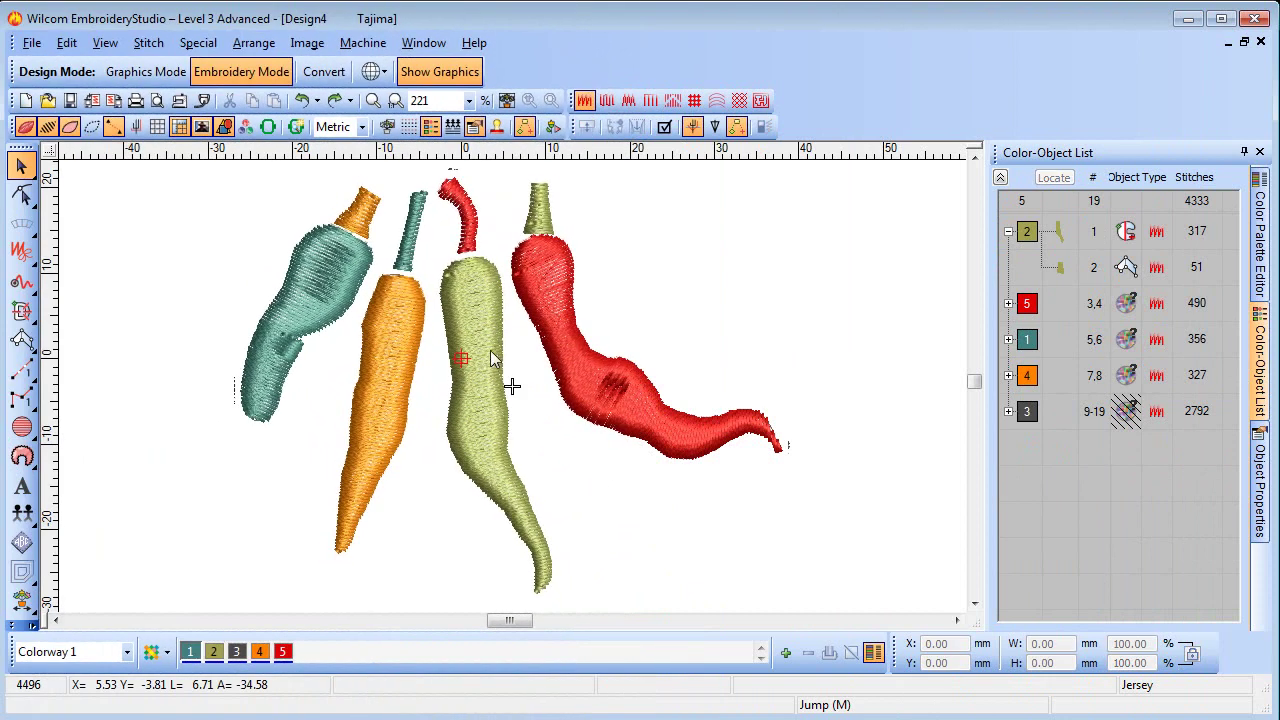
# Step: Reshape the yellow-green pepper, dragging its top point left toward the orange pepper
pyautogui.click(487, 354)
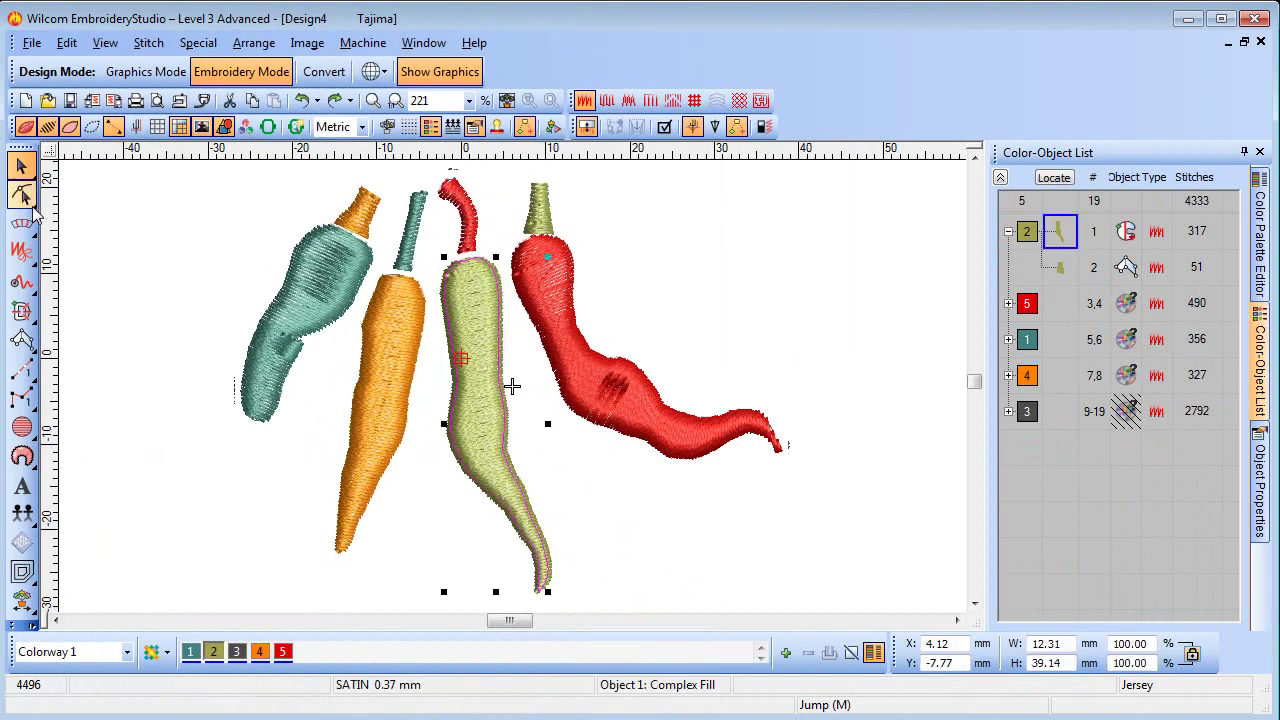
pyautogui.click(22, 192)
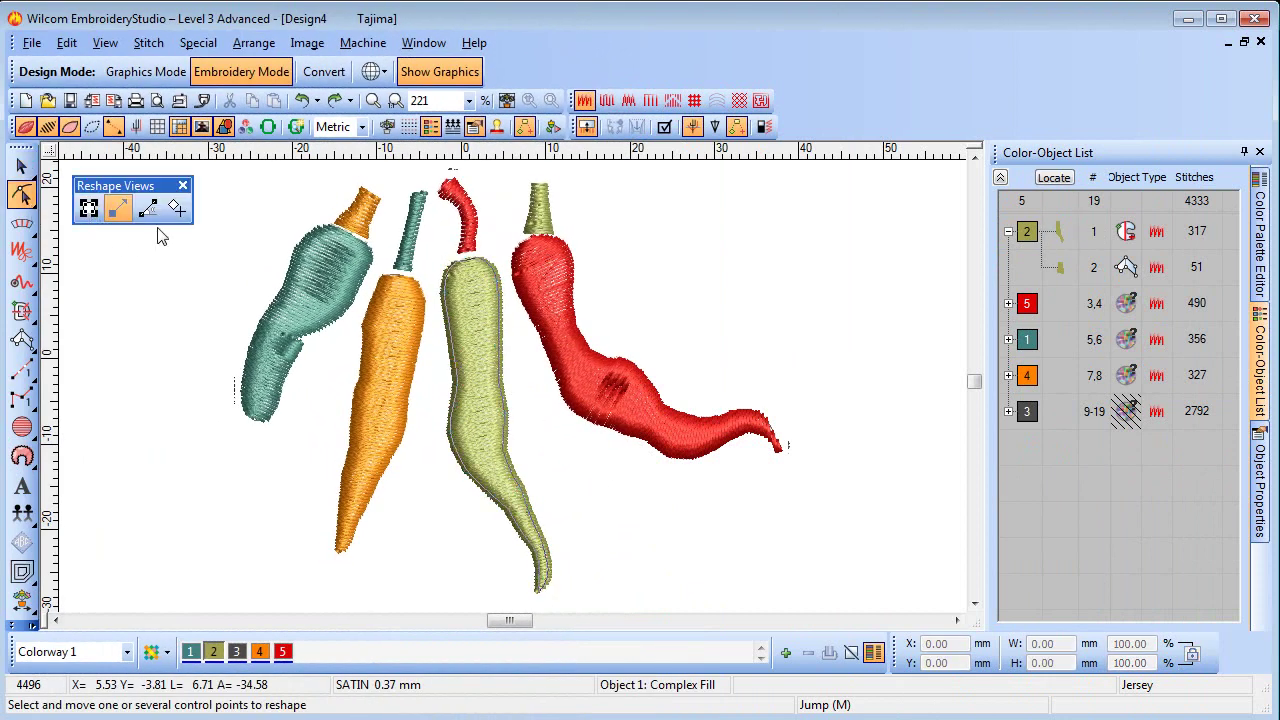
pyautogui.click(176, 210)
pyautogui.press('Tab')
pyautogui.hotkey('shift', 'Tab')
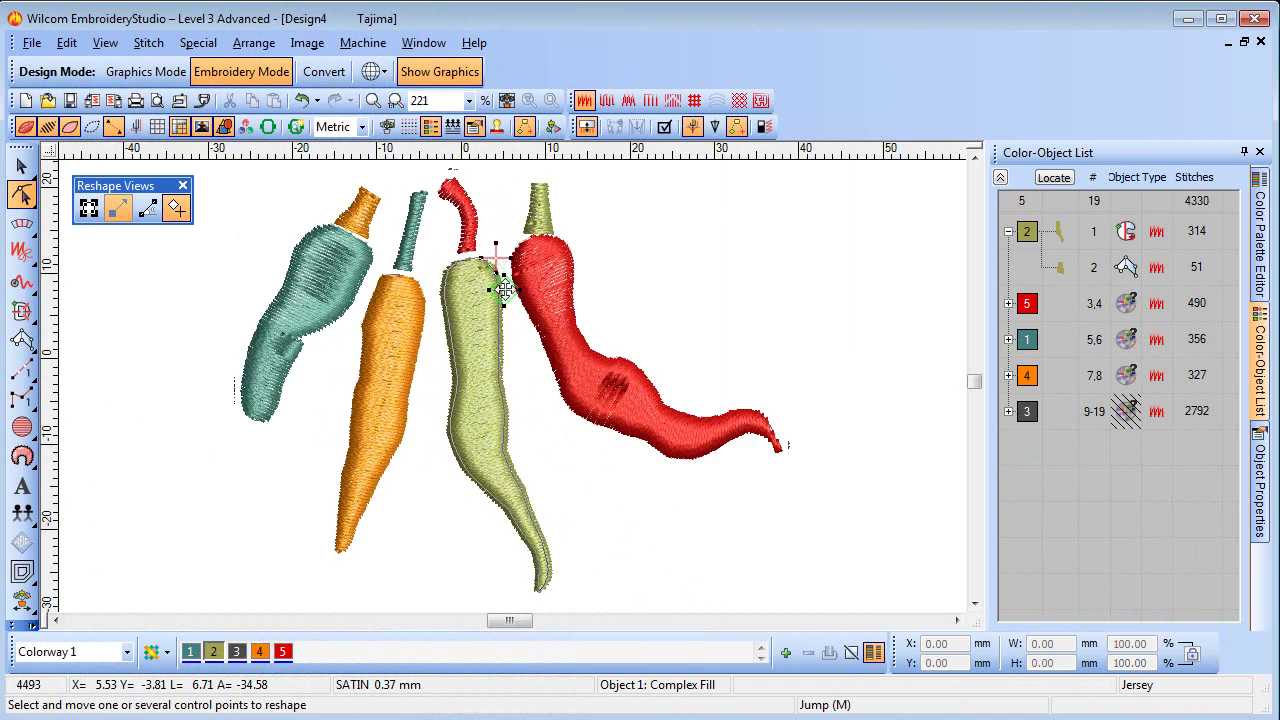
pyautogui.moveTo(497, 258); pyautogui.dragTo(435, 281)
pyautogui.press('Escape')
# Step: Set the yellow-green pepper's connector type to Run in Object Properties
pyautogui.doubleClick(465, 309)
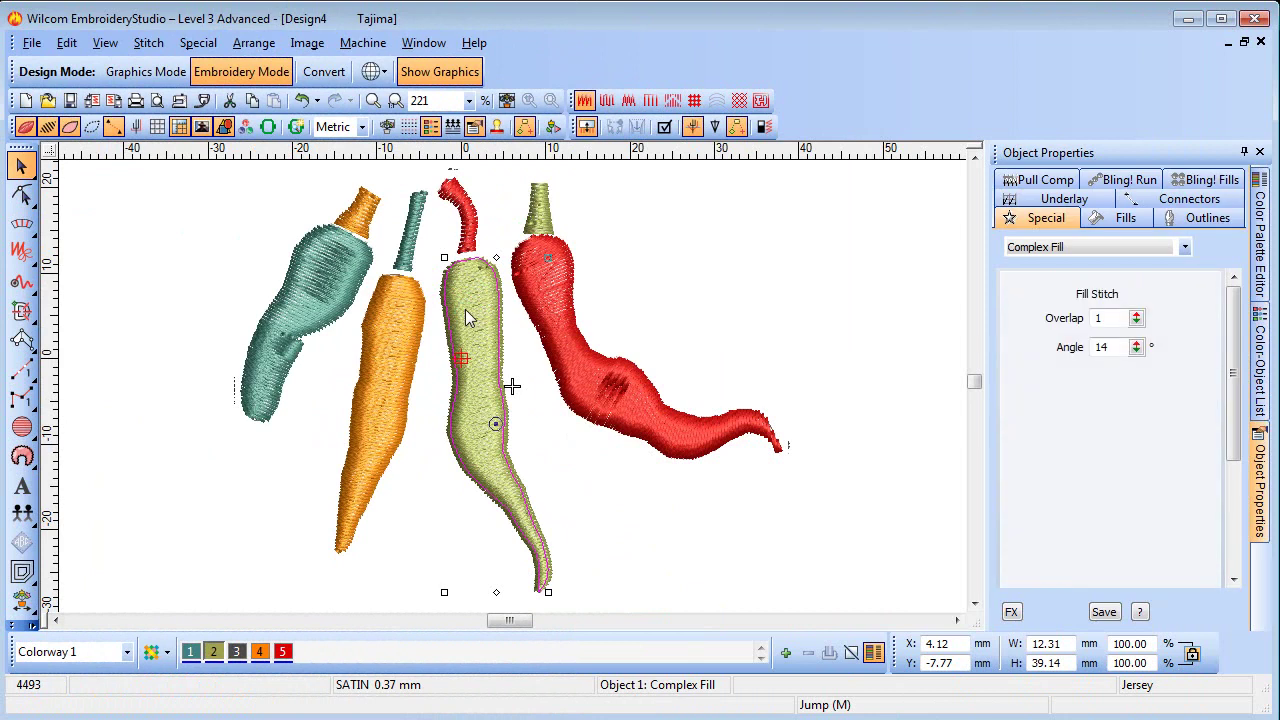
pyautogui.click(1135, 200)
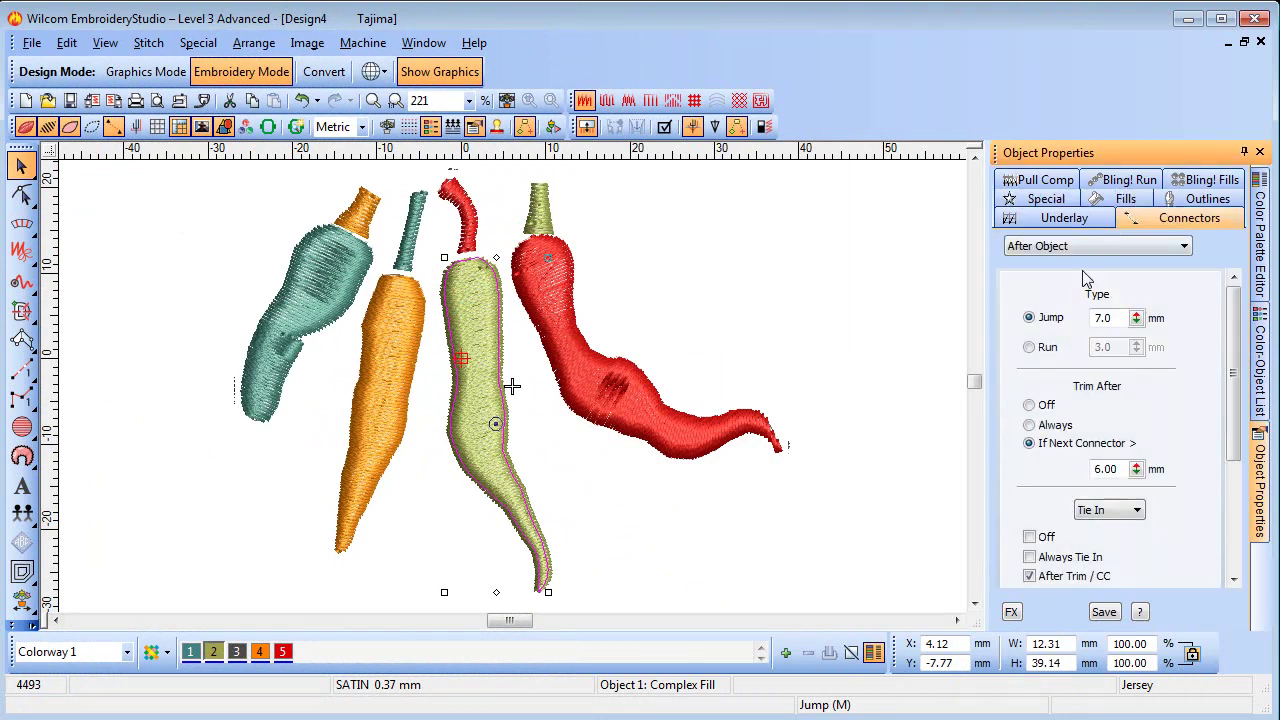
pyautogui.click(1036, 354)
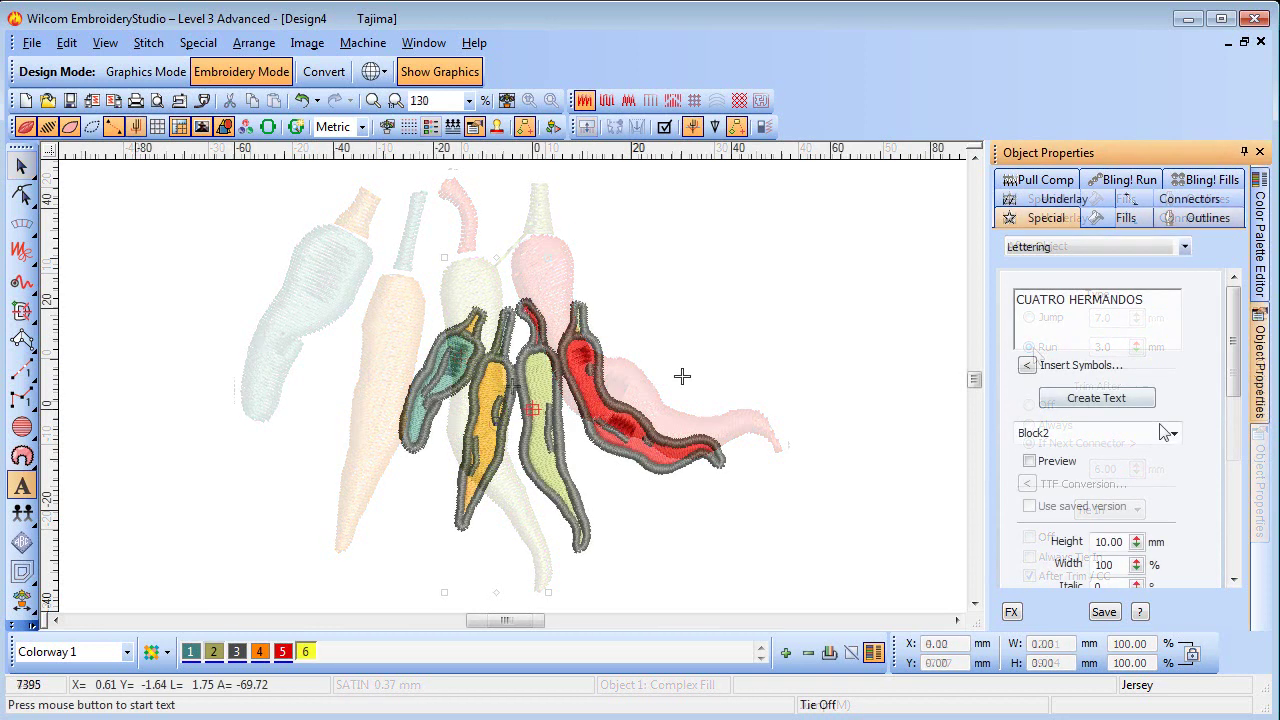
# Step: Set the lettering to Lucida Handwriting font on an Arc CW baseline
pyautogui.click(1172, 432)
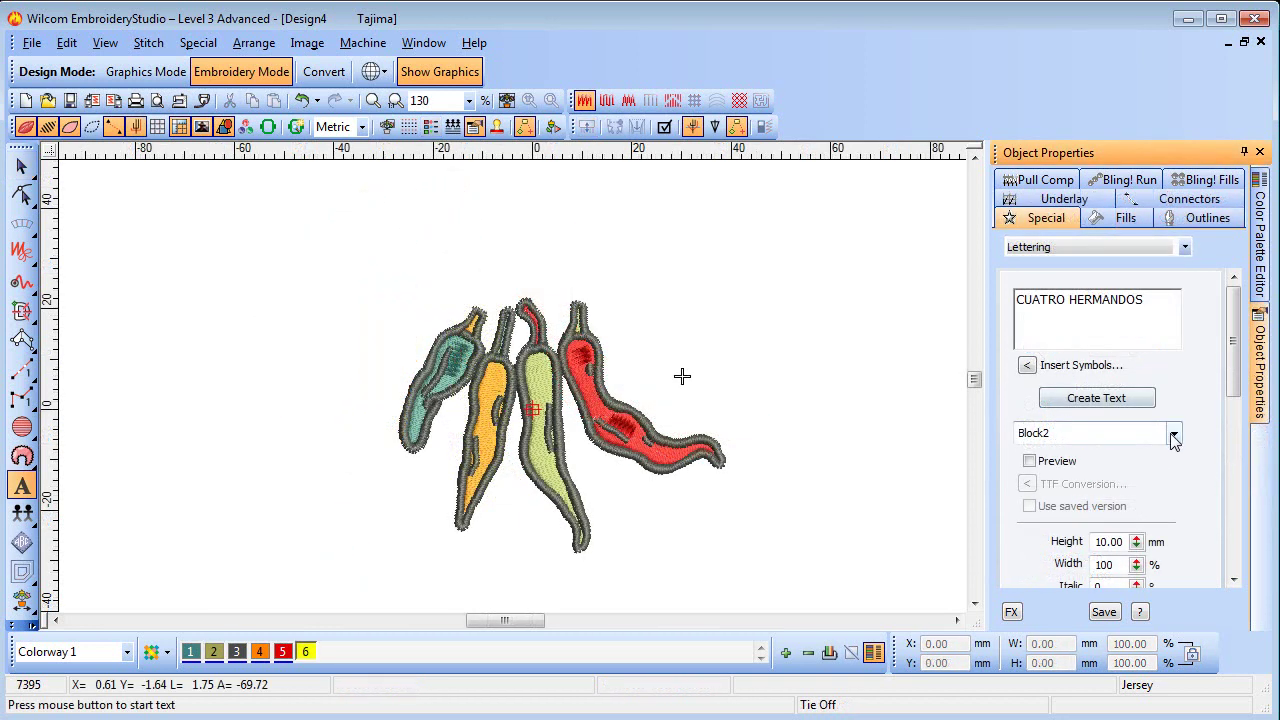
pyautogui.scroll(-10, 1135, 598)
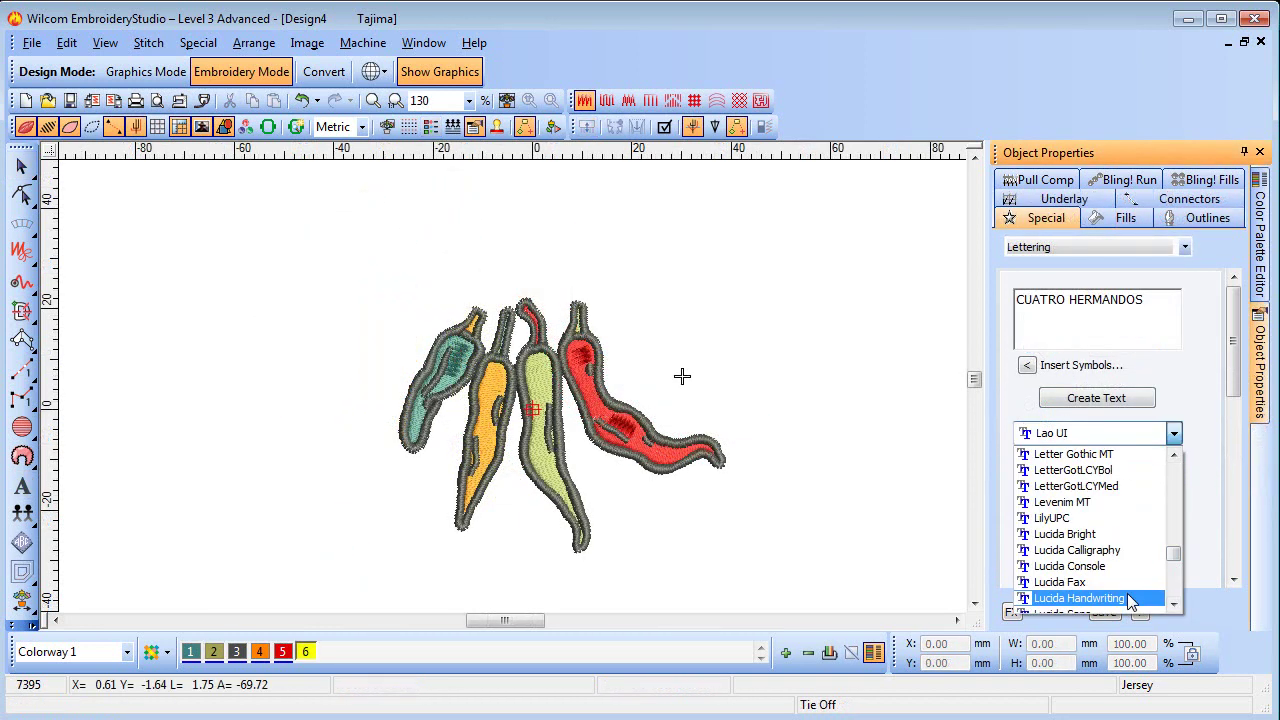
pyautogui.click(1130, 598)
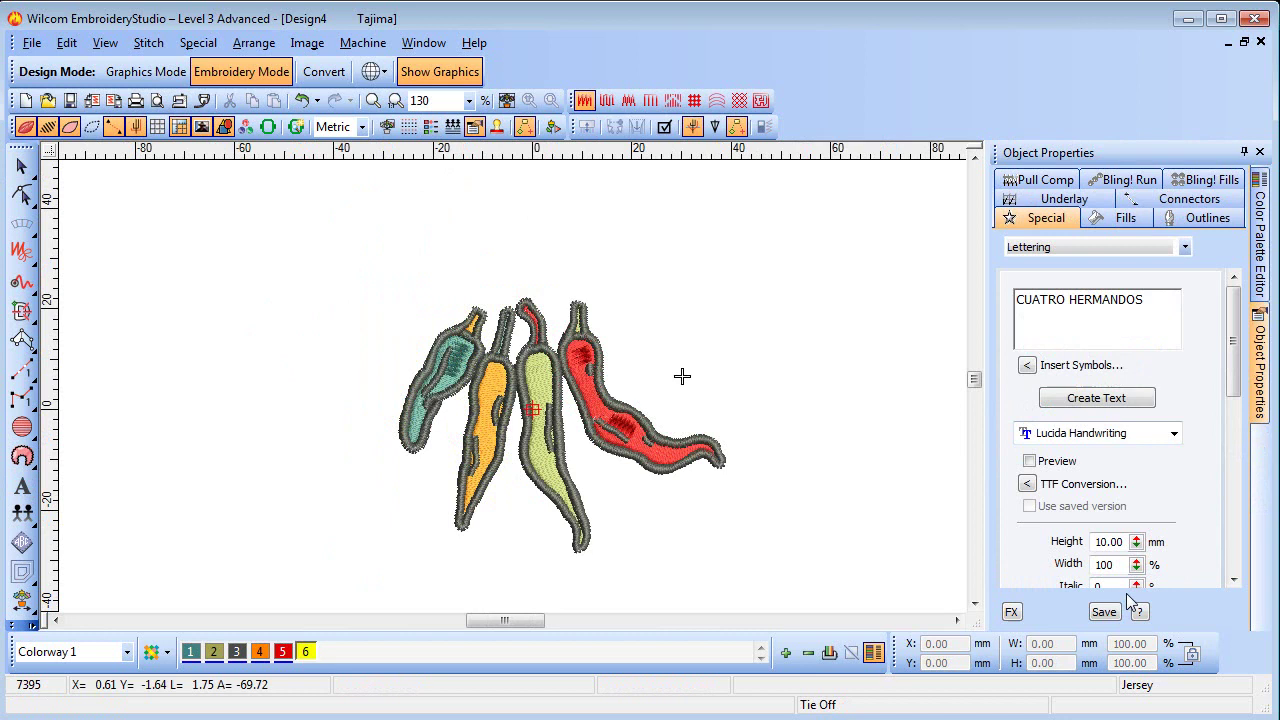
pyautogui.click(1234, 580)
pyautogui.click(1234, 580)
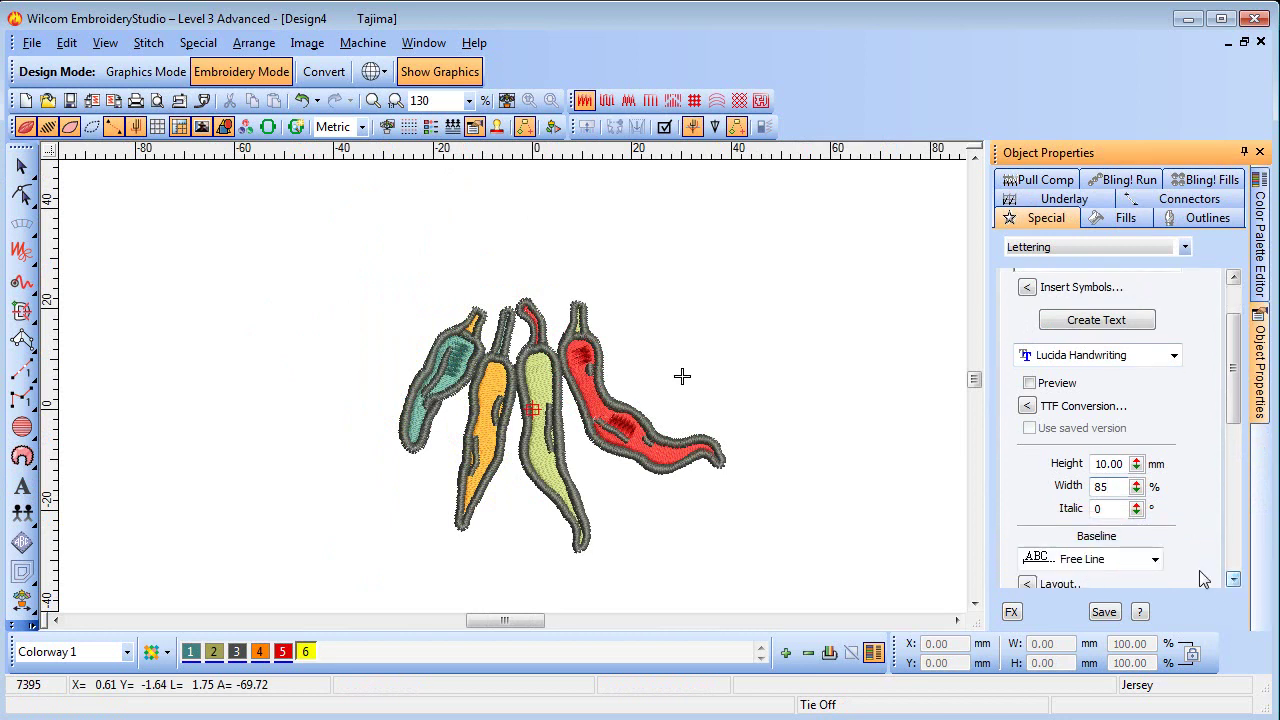
pyautogui.click(1155, 559)
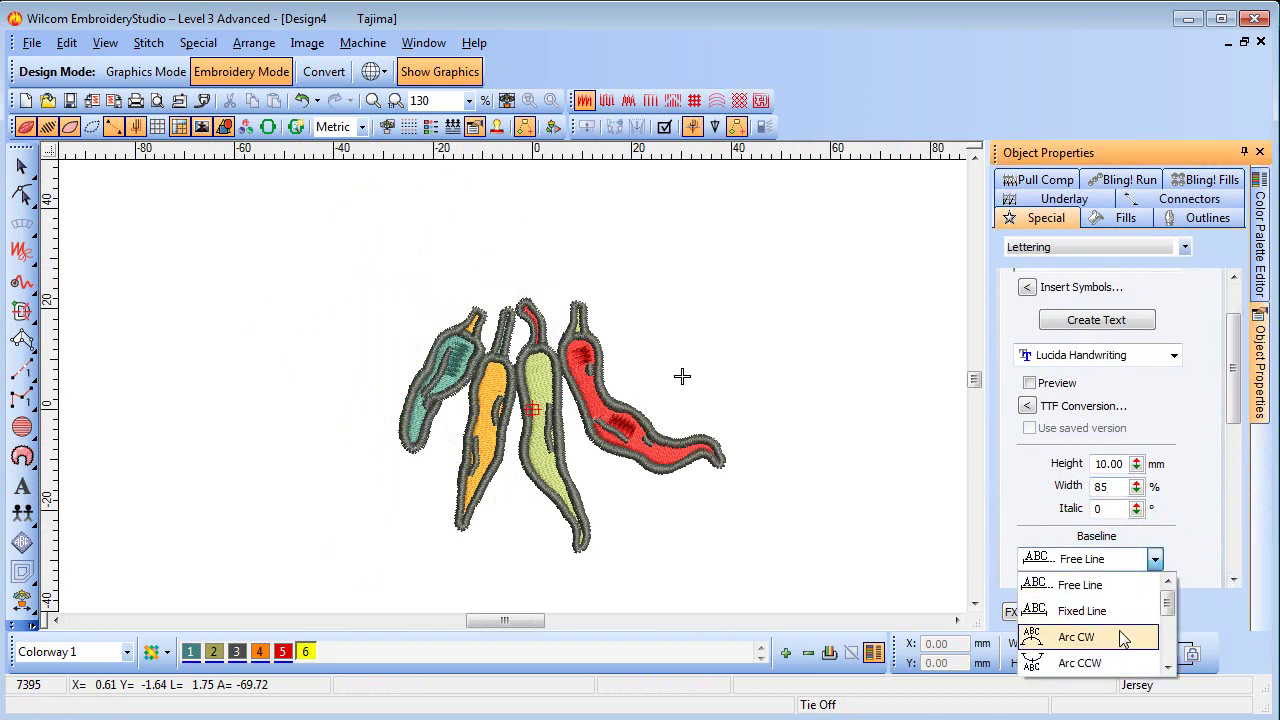
pyautogui.click(1120, 638)
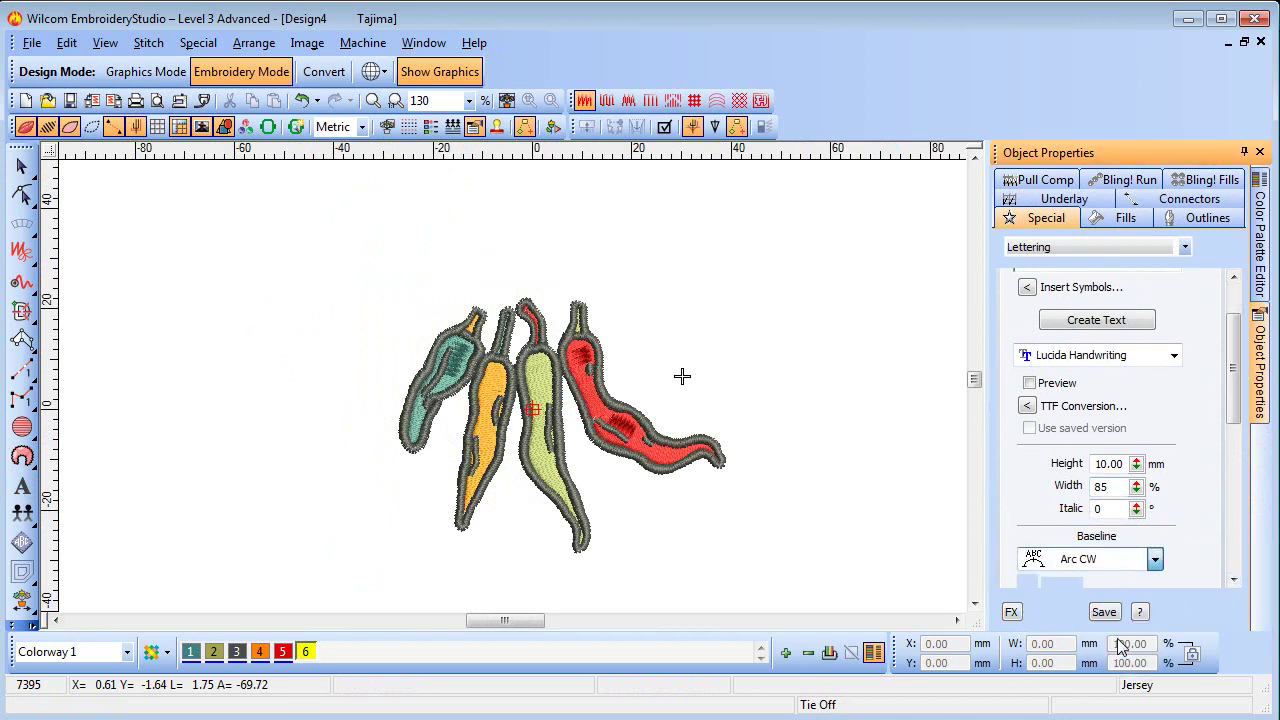
# Step: Place the arched CUATRO HERMANOS lettering over the chilies and nudge its C down-left
pyautogui.click(1093, 321)
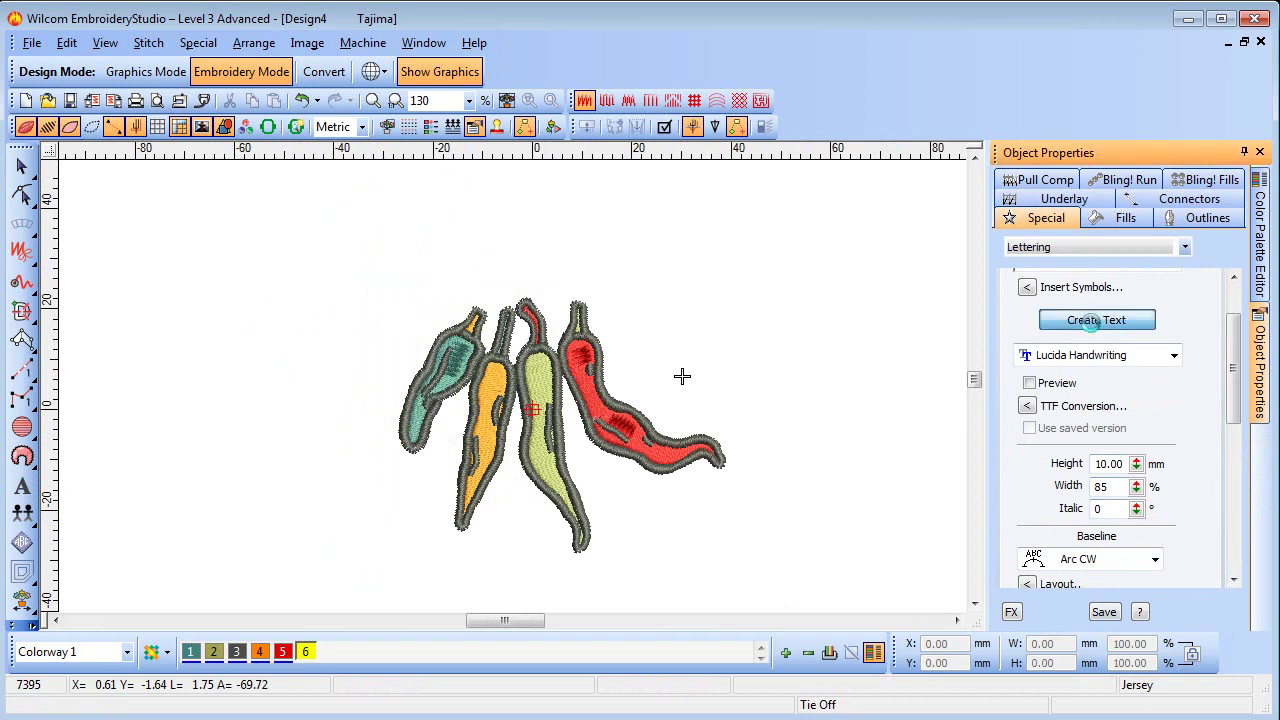
pyautogui.click(377, 358)
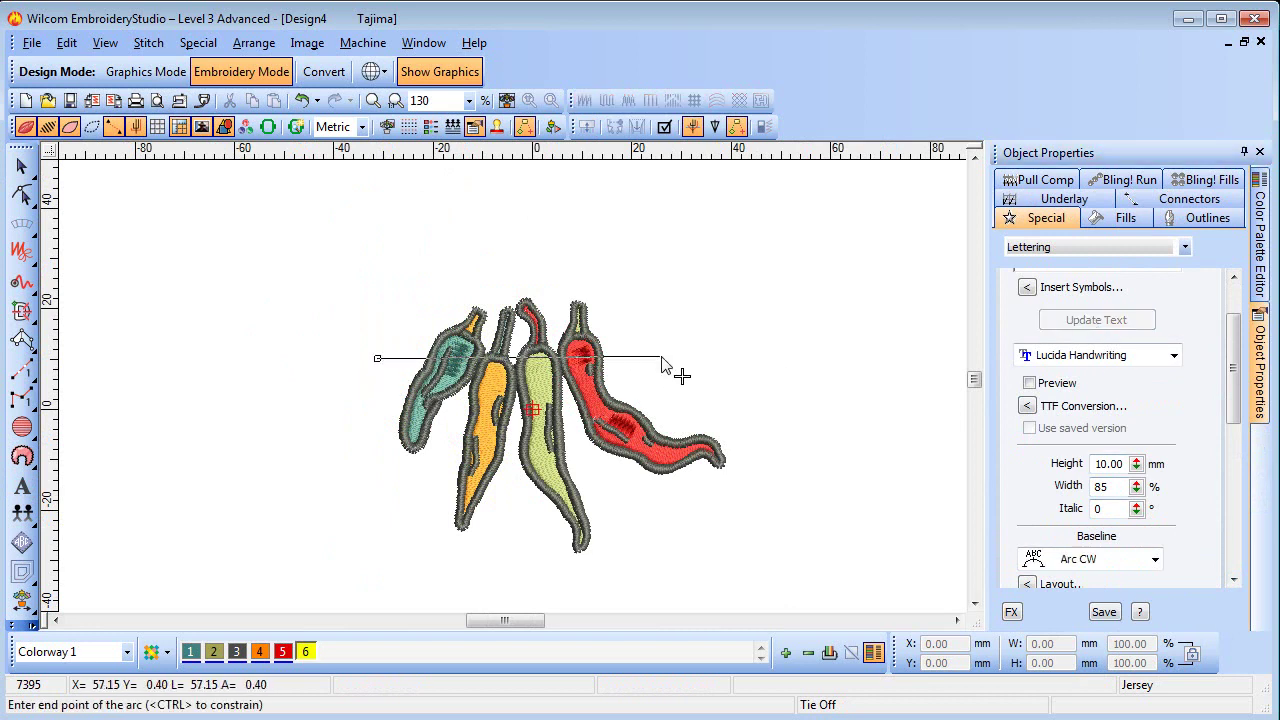
pyautogui.click(652, 358)
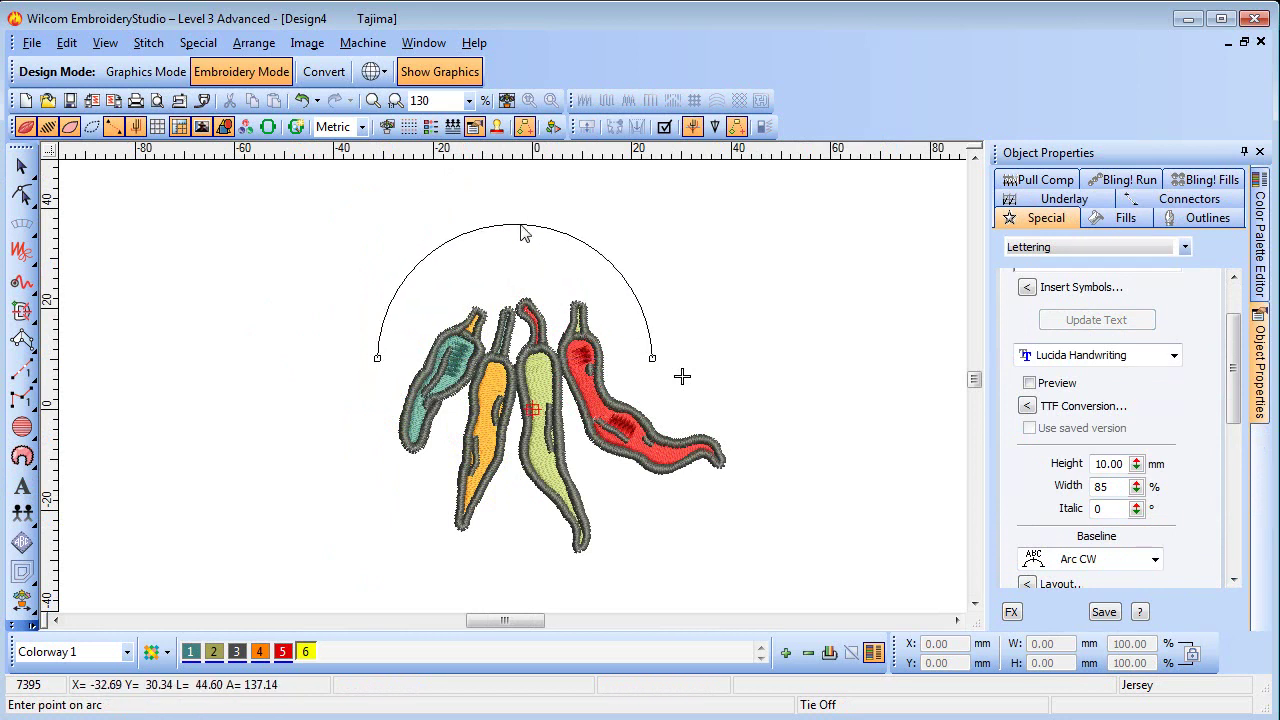
pyautogui.click(520, 226)
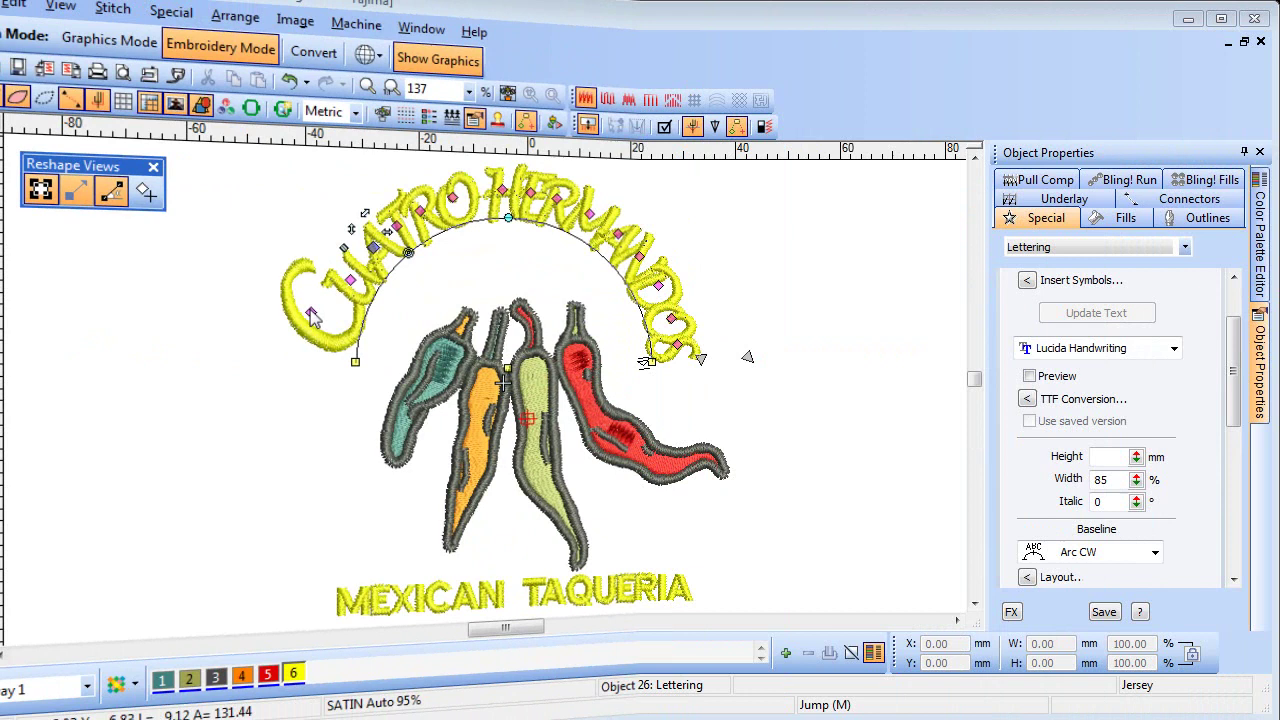
pyautogui.click(323, 320)
pyautogui.moveTo(321, 316); pyautogui.dragTo(317, 331)
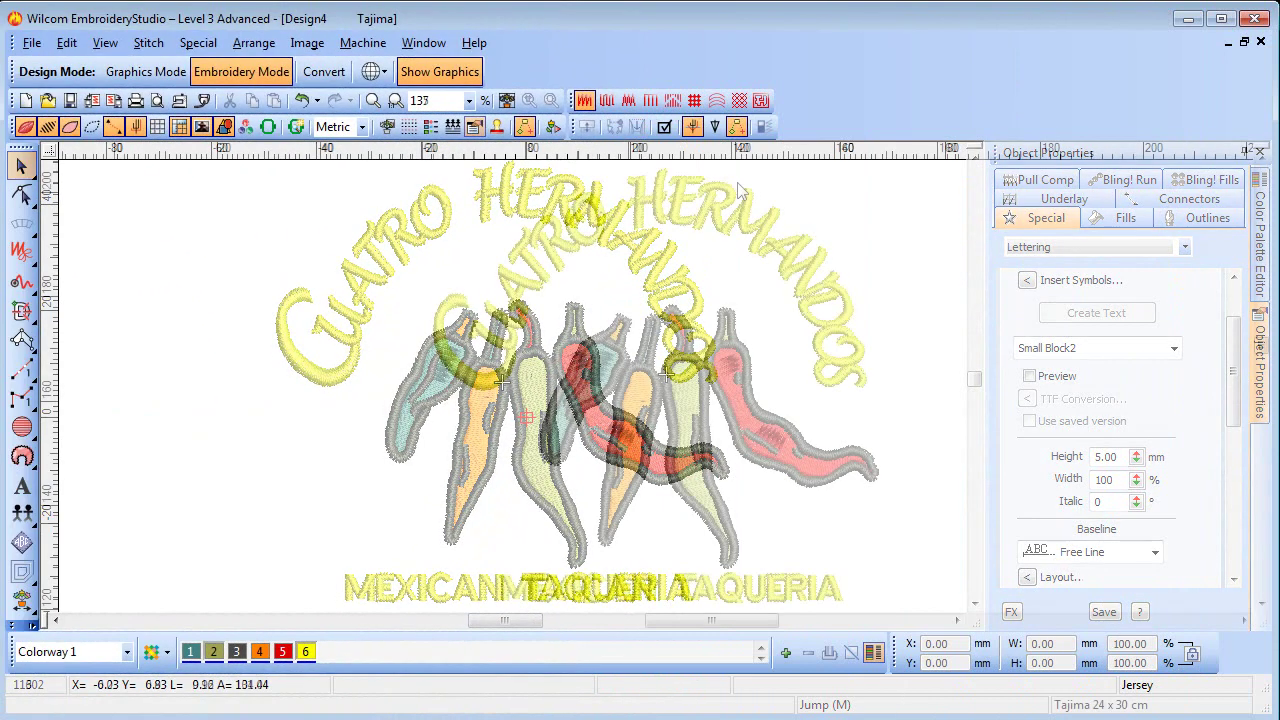
# Step: Play a Slow Redraw of the logo's stitch sequence
pyautogui.click(552, 127)
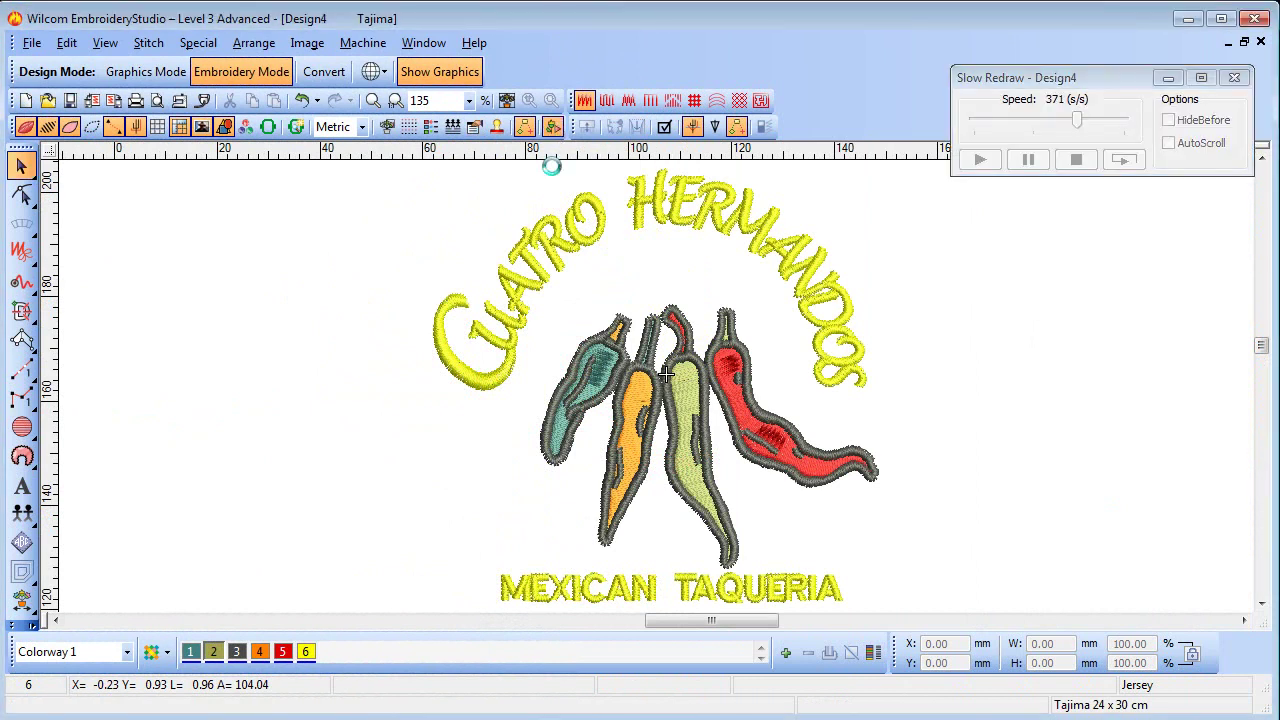
pyautogui.click(980, 160)
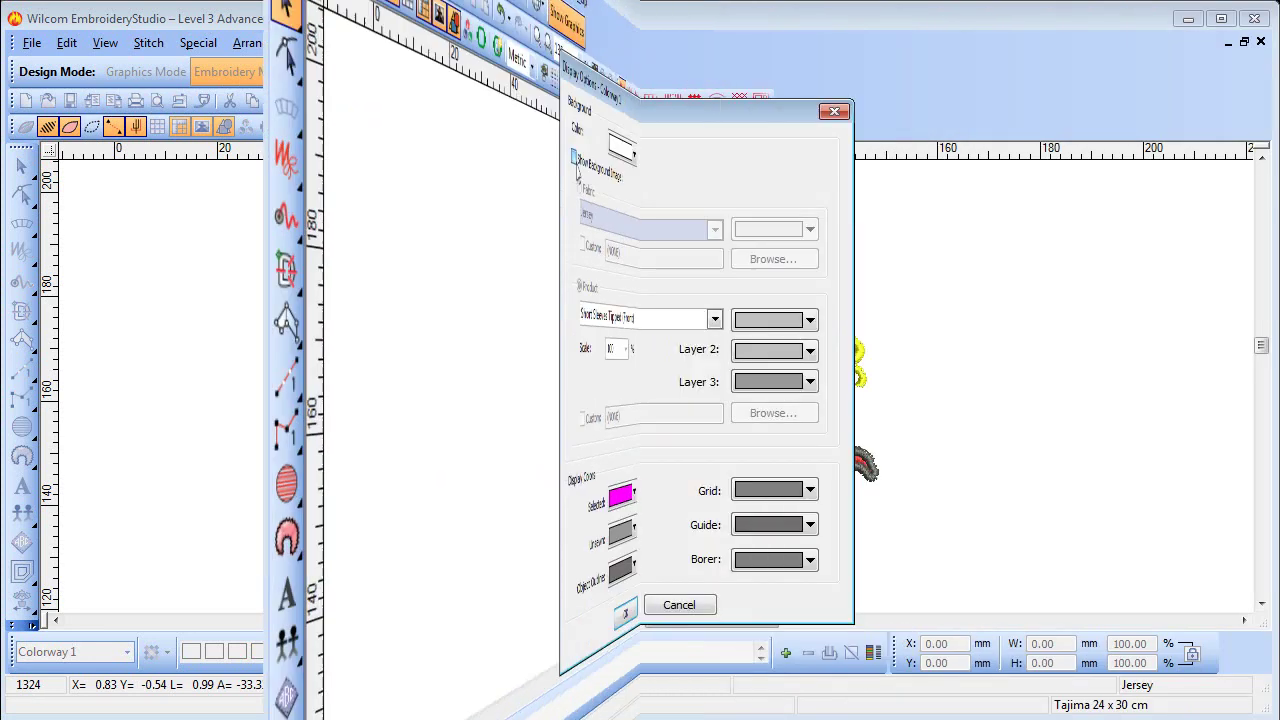
# Step: Show the logo on a black Mens > Polo > Short Sleeves (Front) background image
pyautogui.click(455, 186)
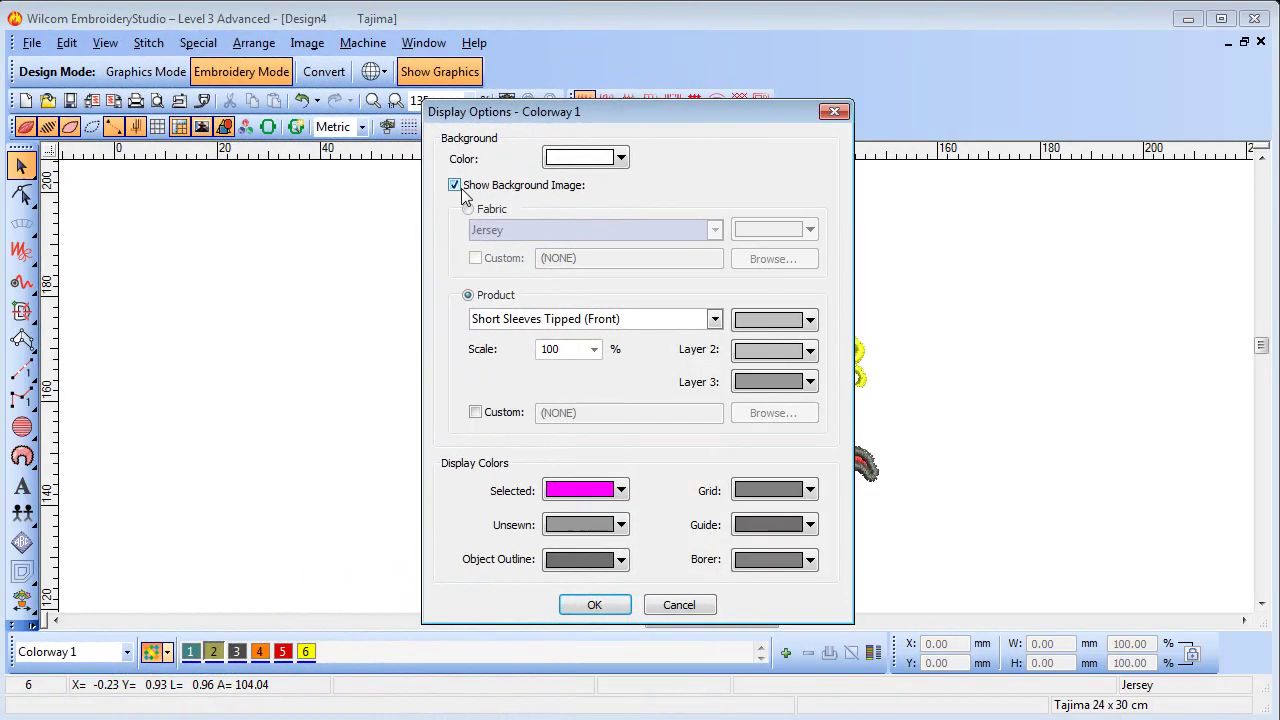
pyautogui.click(712, 320)
pyautogui.moveTo(519, 453)
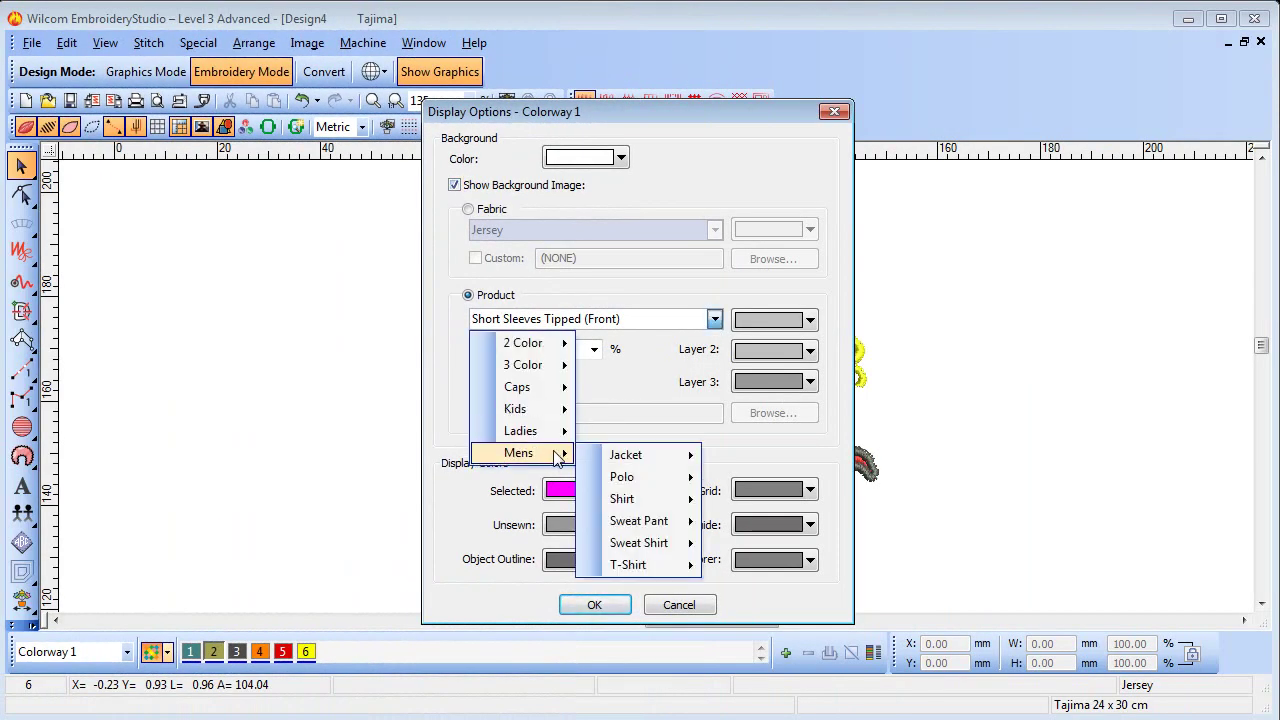
pyautogui.moveTo(637, 477)
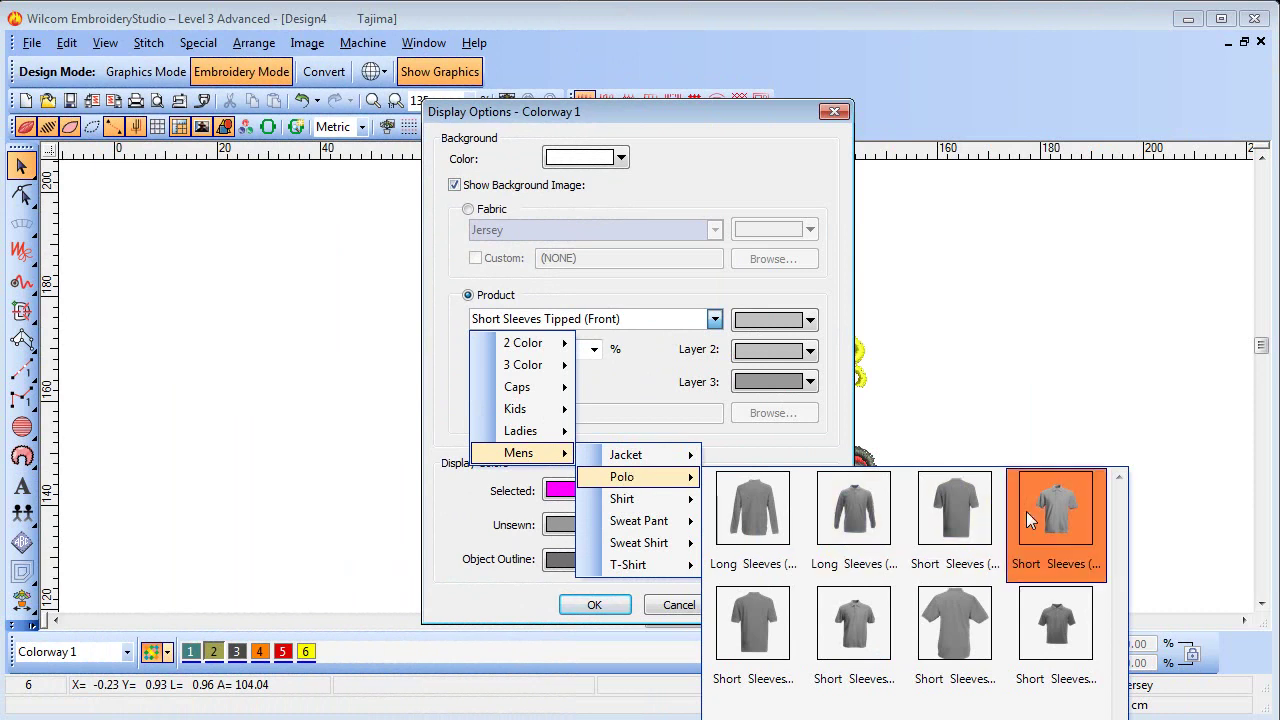
pyautogui.click(1030, 515)
pyautogui.click(591, 606)
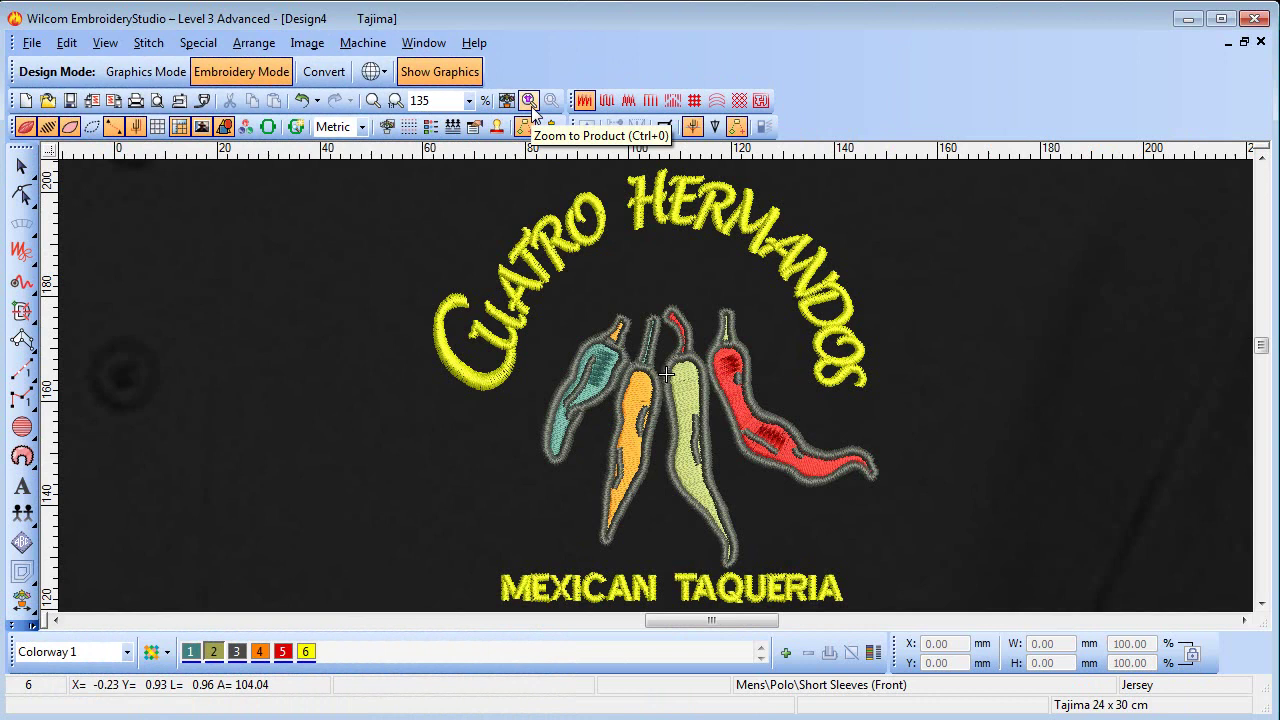
# Step: Fit an 18 cm hoop around the chest design with Auto Hoop and zoom to it
pyautogui.click(529, 101)
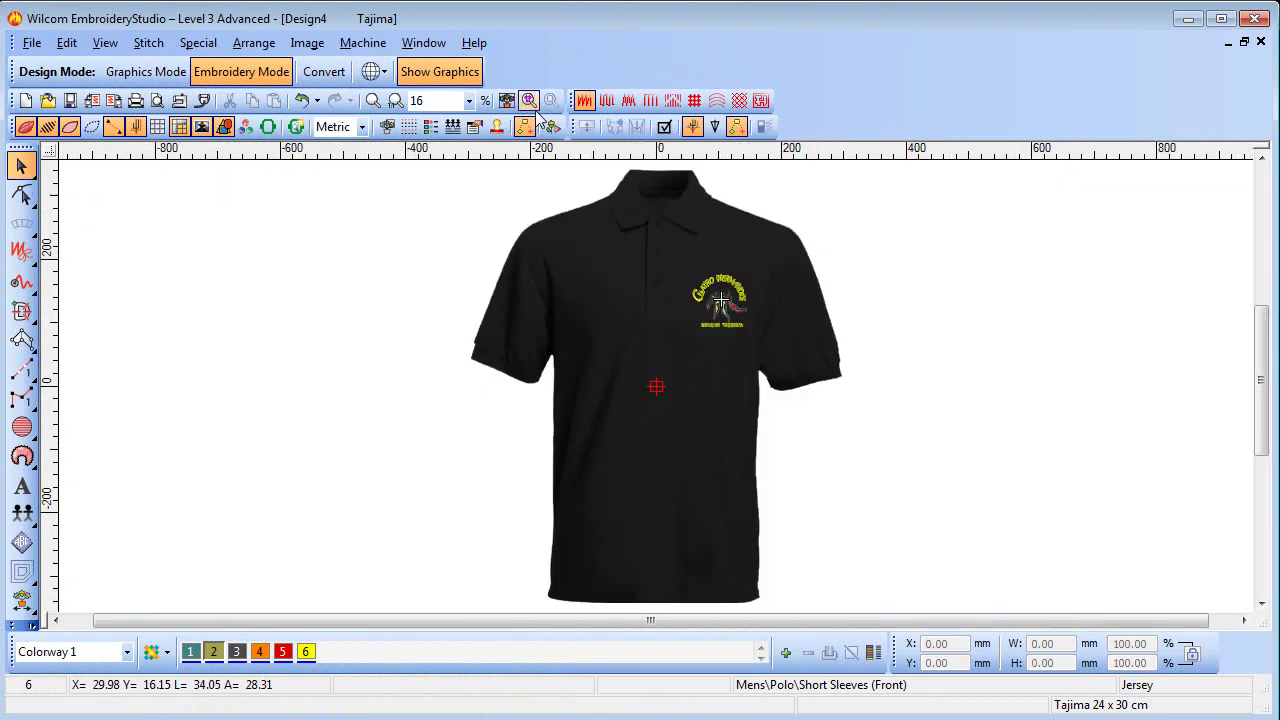
pyautogui.click(296, 127)
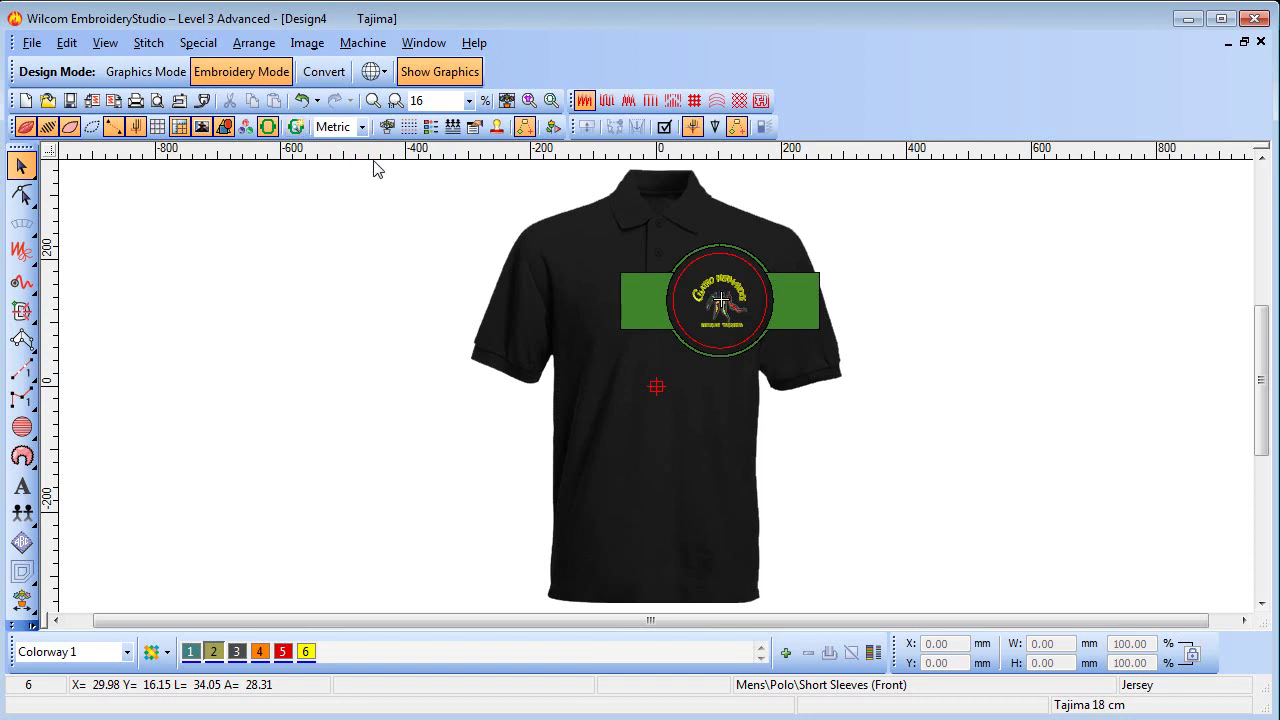
pyautogui.click(551, 101)
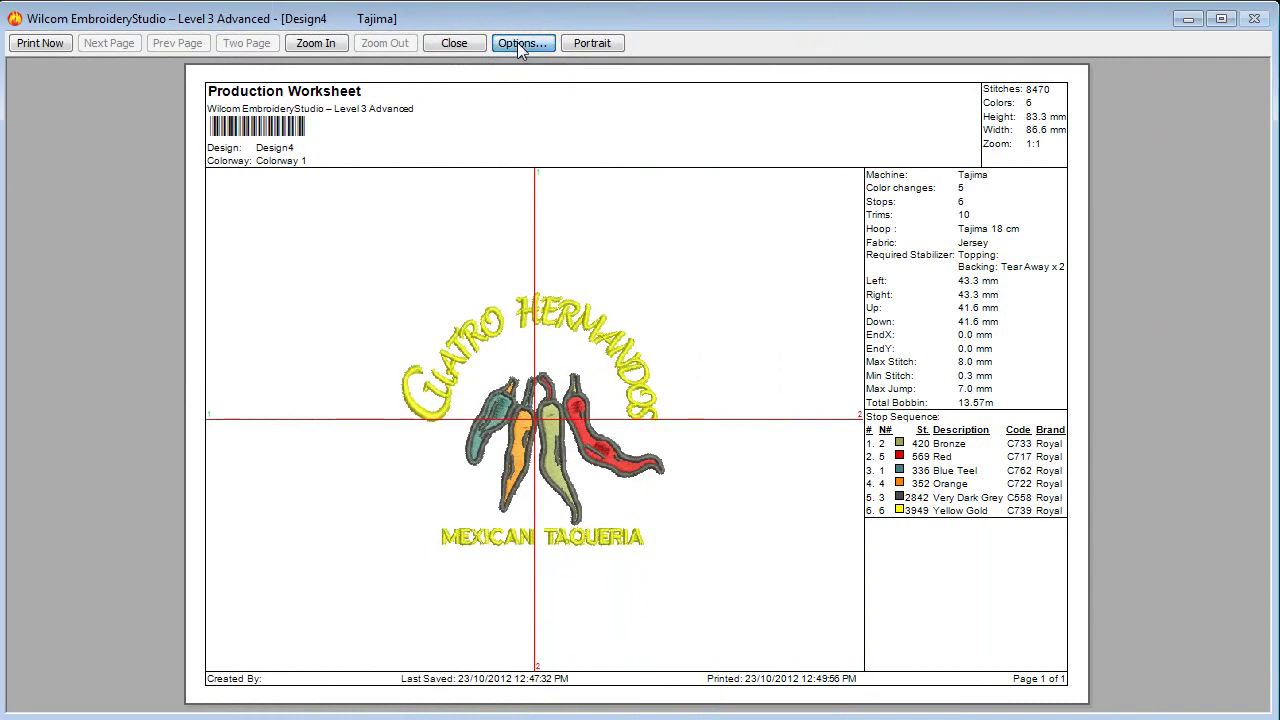
# Step: Enable the Hoop option on the Design tab of the print options
pyautogui.click(521, 44)
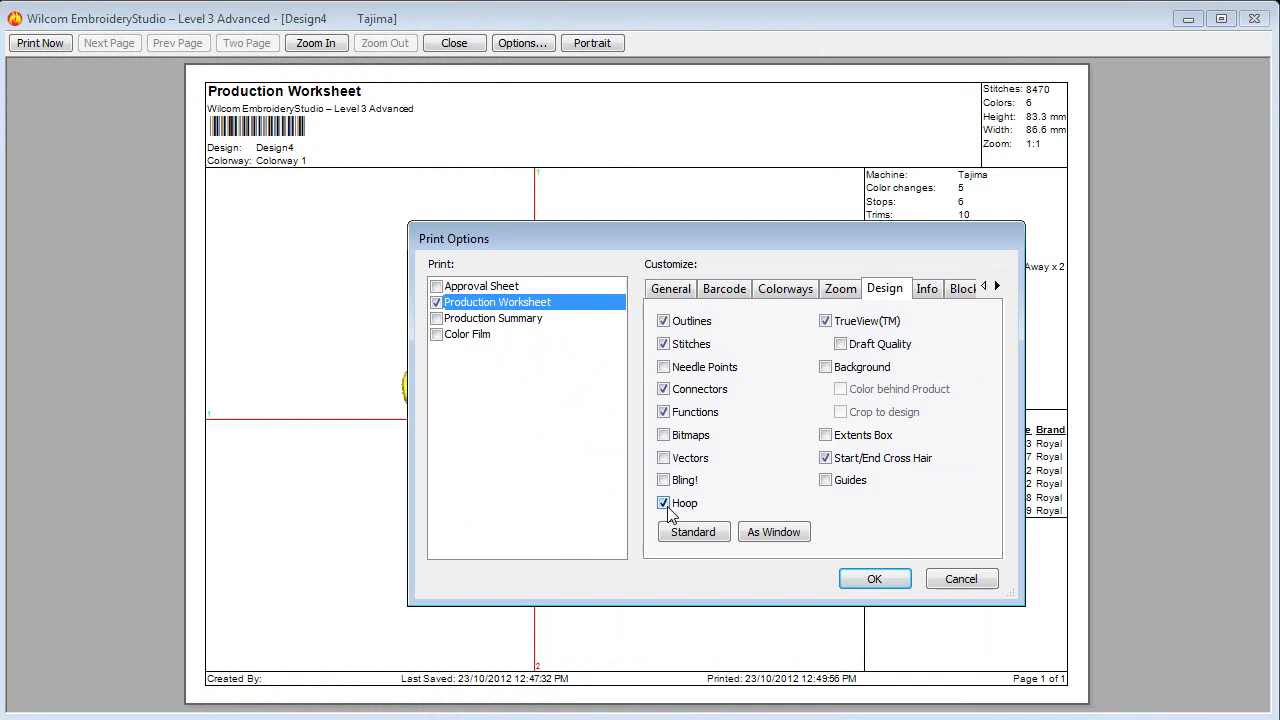
pyautogui.click(872, 586)
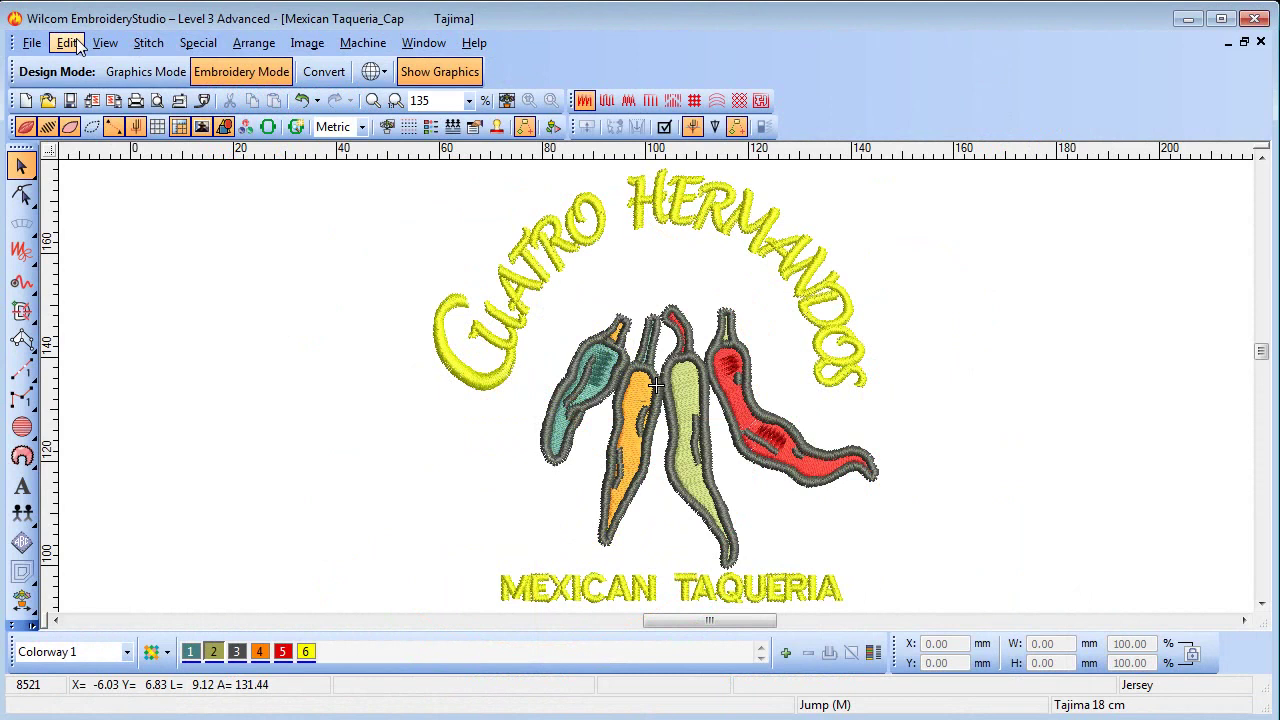
# Step: Switch the design fabric from Jersey to Pure Cotton in the Auto-Fabric Assistant
pyautogui.click(68, 43)
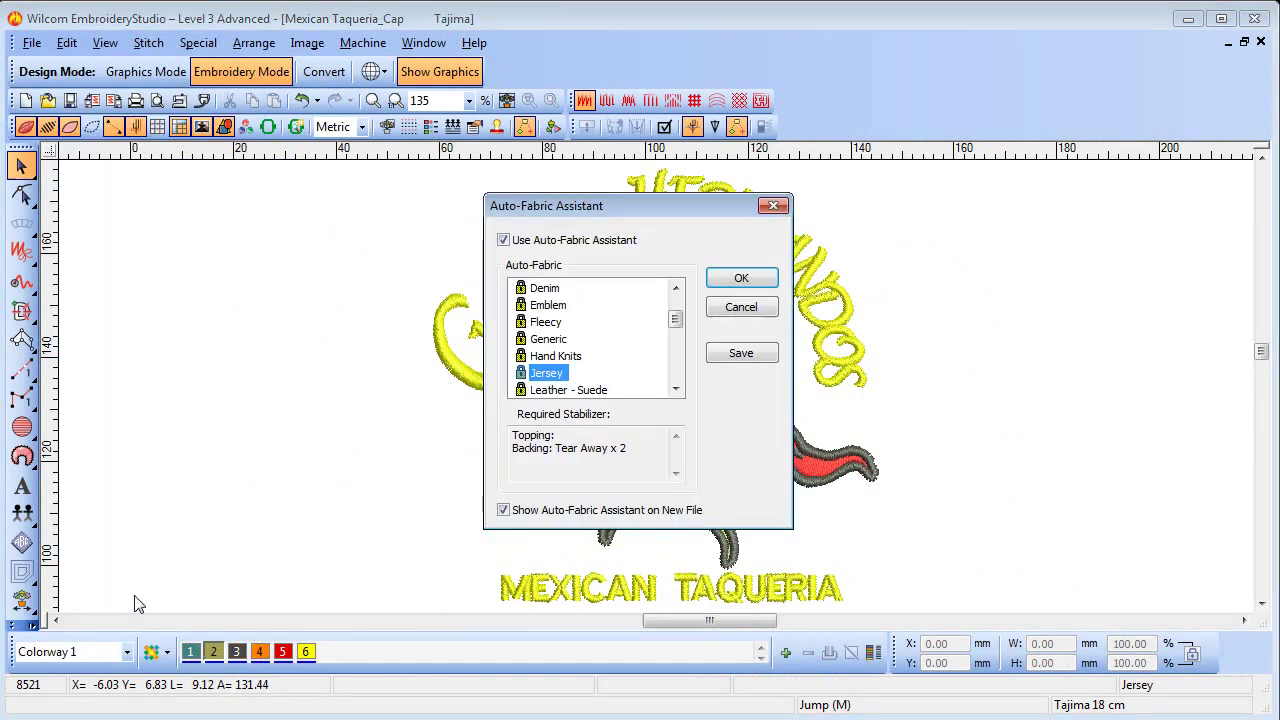
pyautogui.moveTo(675, 319); pyautogui.dragTo(676, 352)
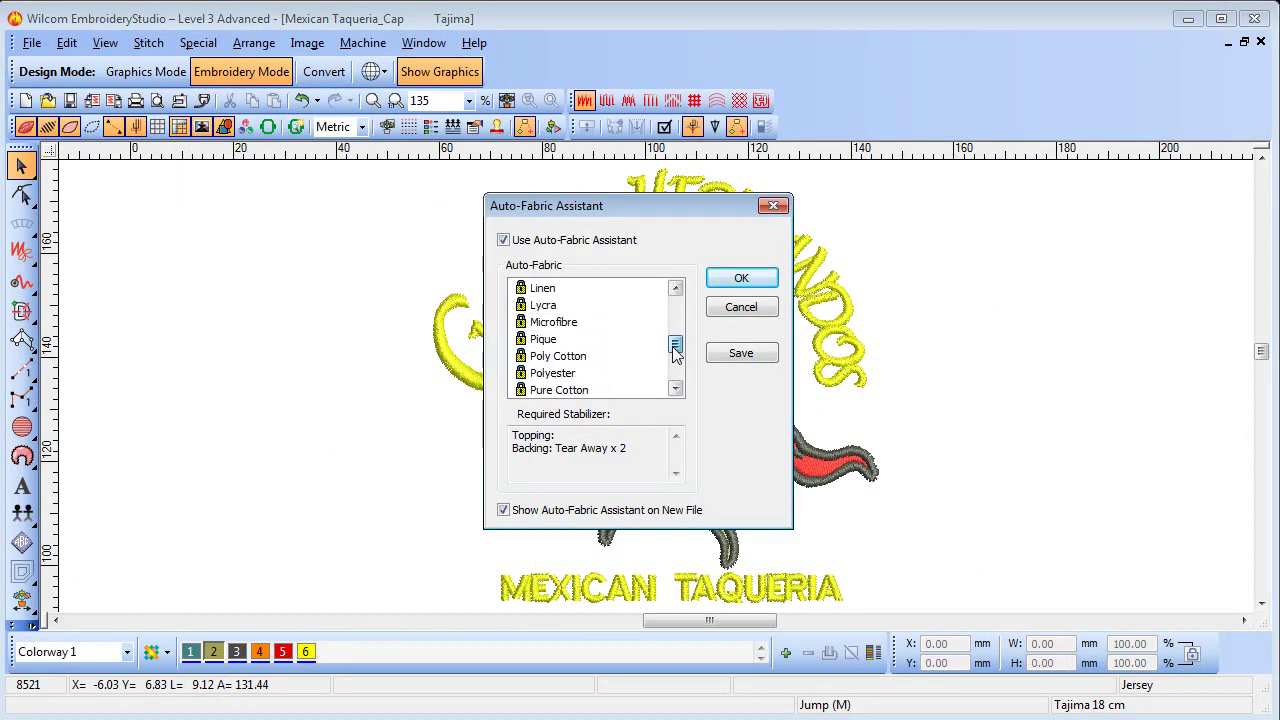
pyautogui.click(575, 389)
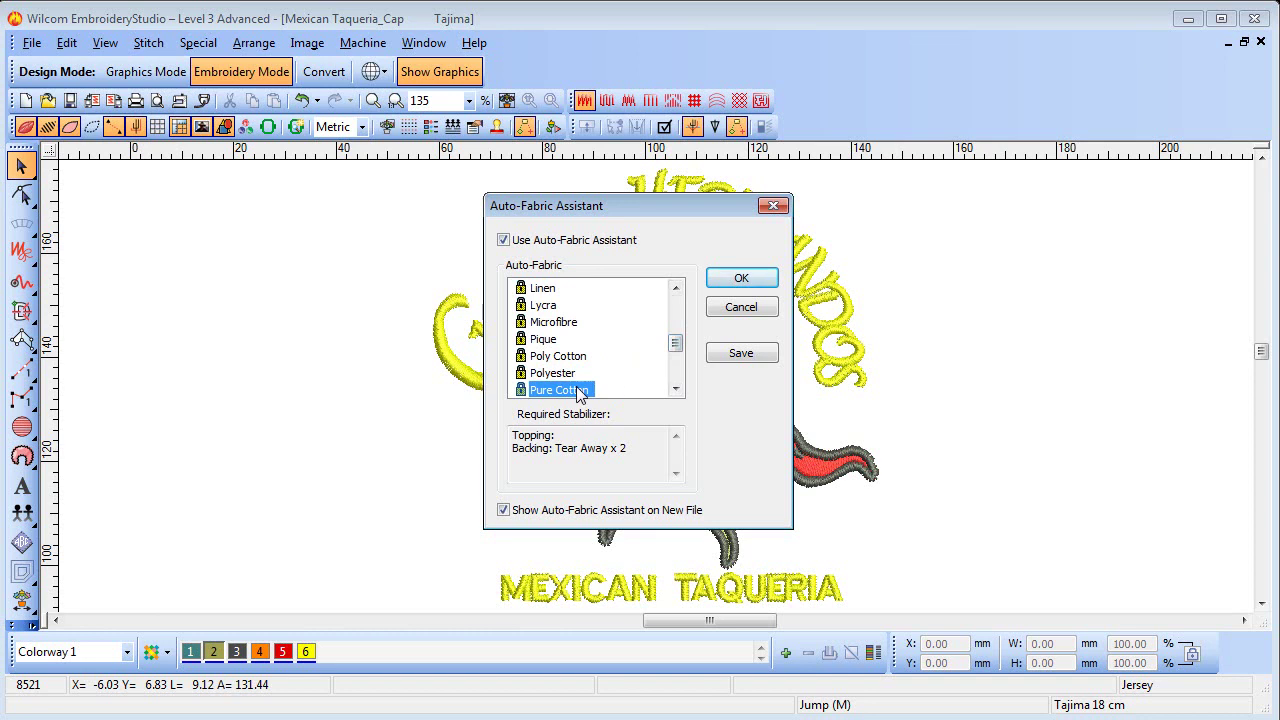
pyautogui.click(728, 278)
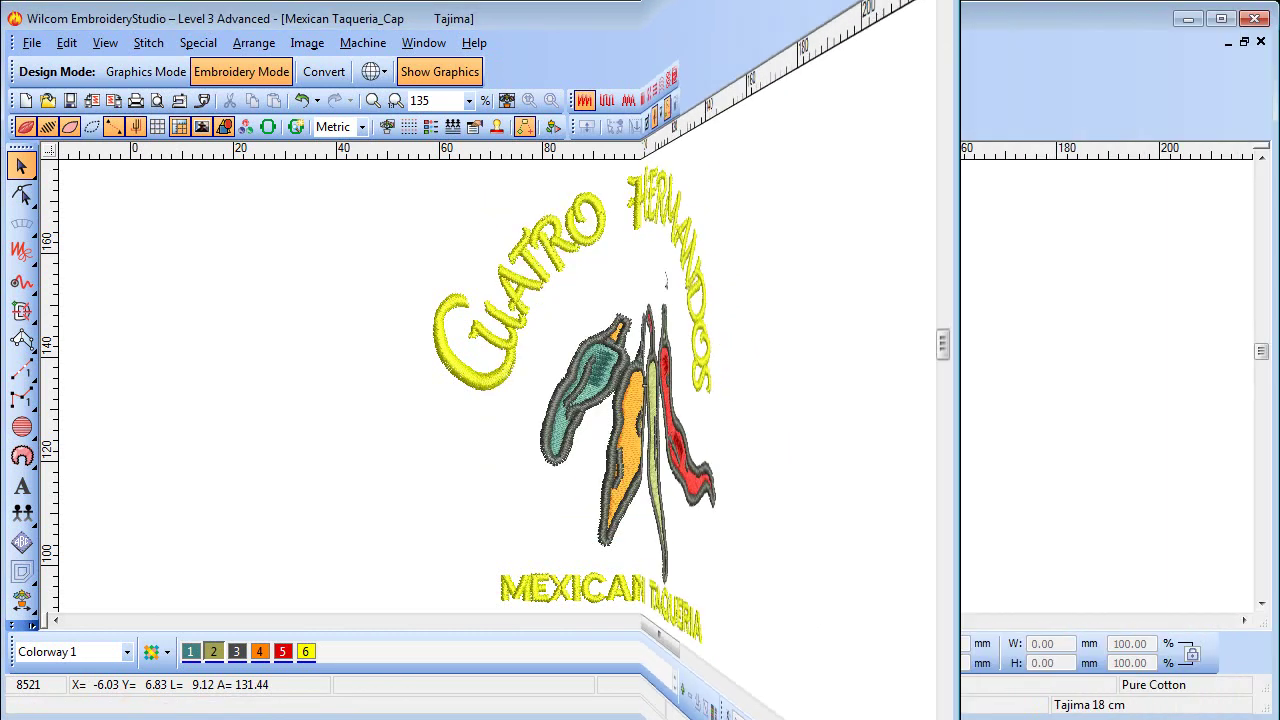
# Step: Reapply the center-outward letter sequence to both lettering objects via Object Properties
pyautogui.click(786, 388)
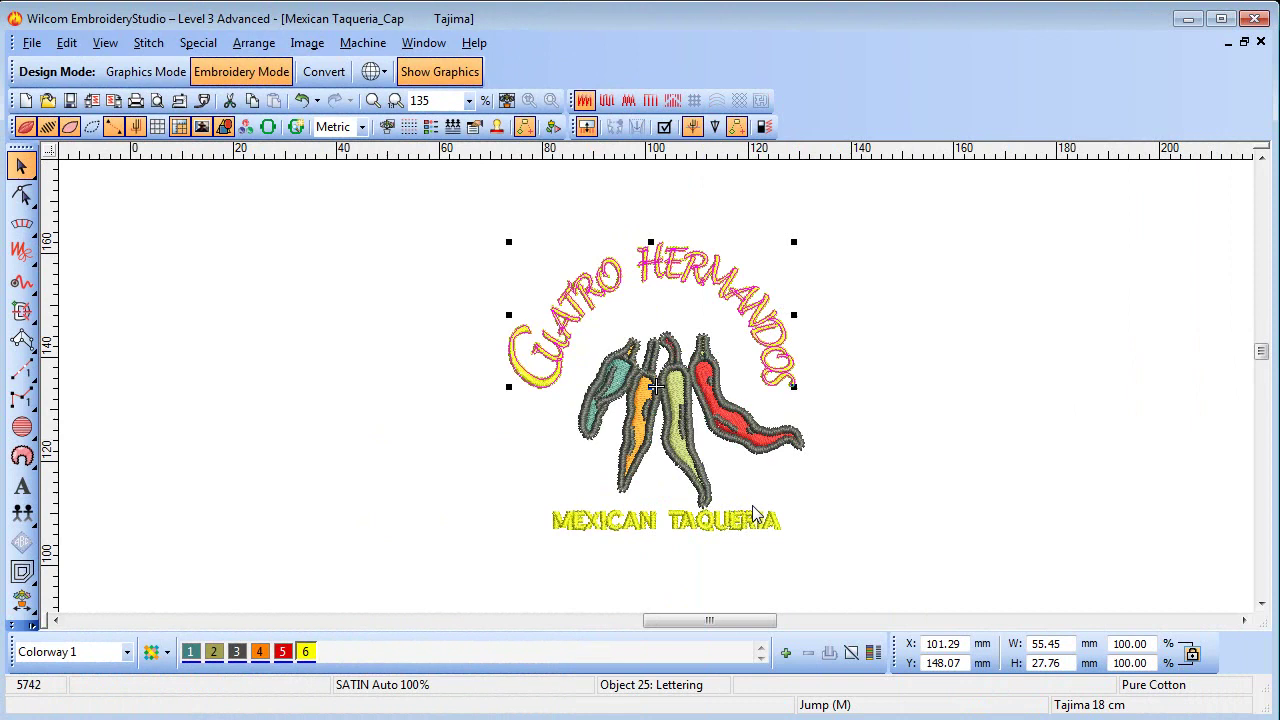
pyautogui.keyDown('ctrl'); pyautogui.click(752, 520); pyautogui.keyUp('ctrl')
pyautogui.doubleClick(752, 524)
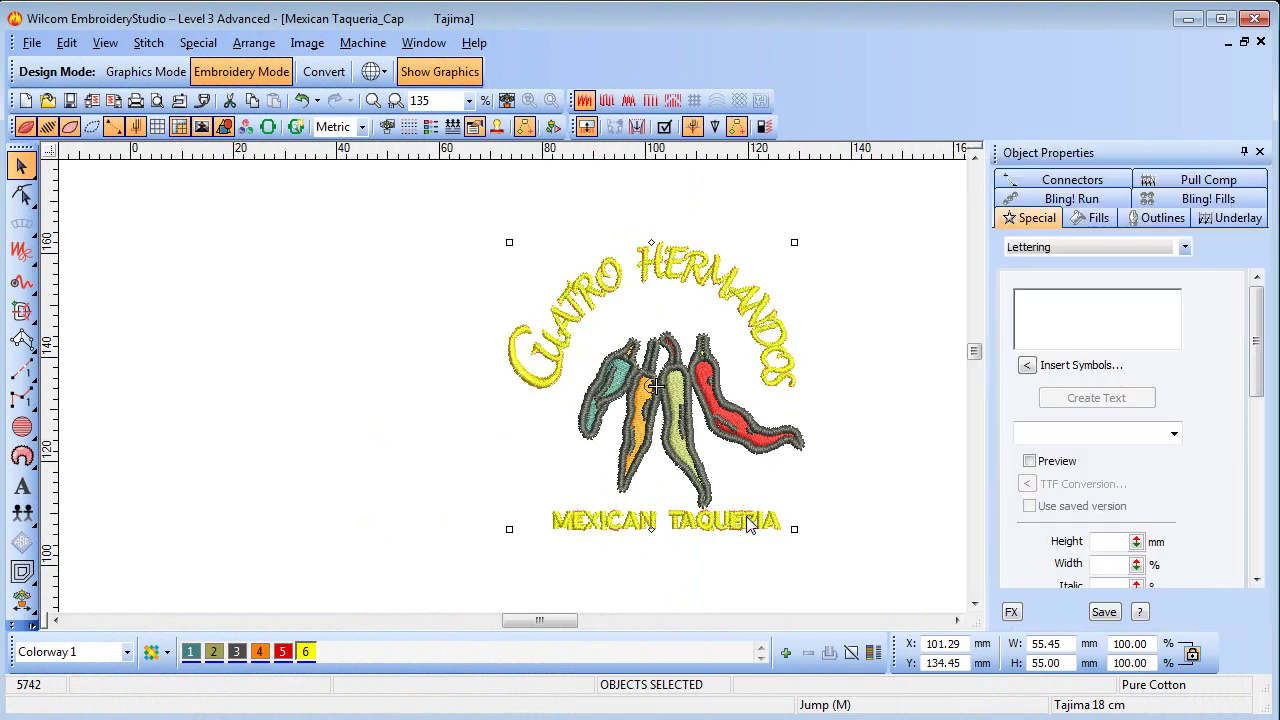
pyautogui.scroll(-5, 1262, 395)
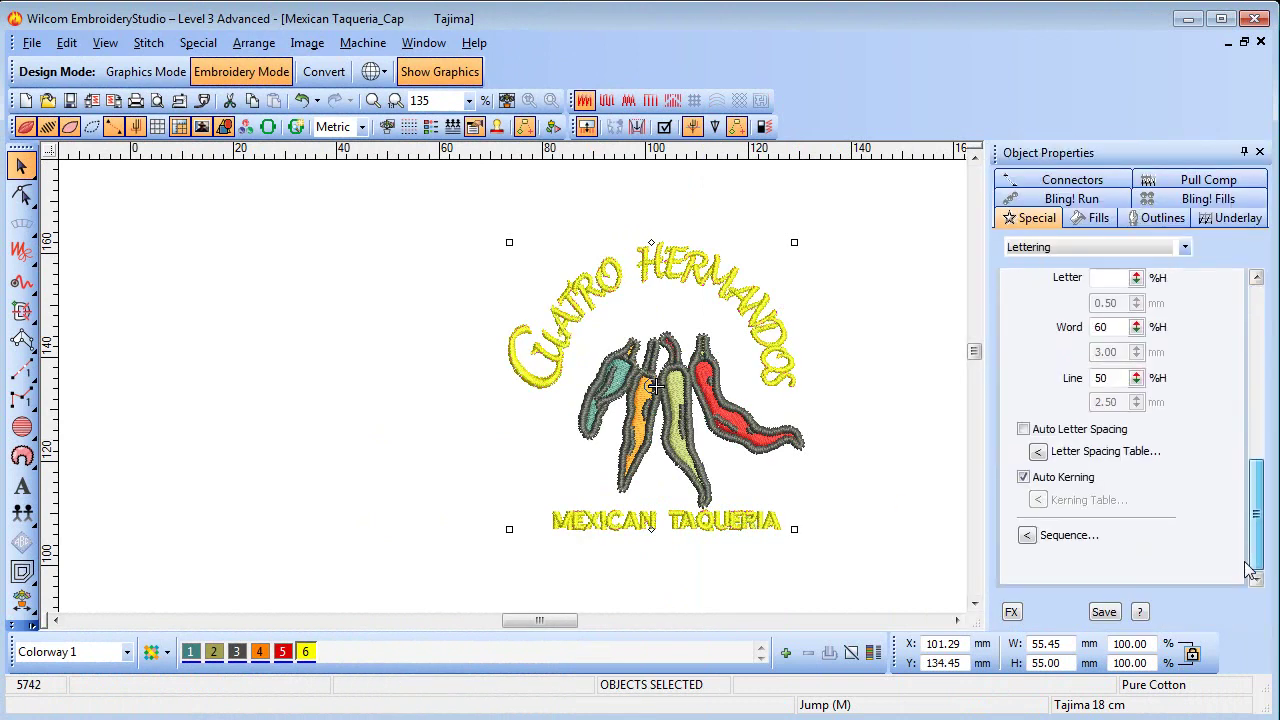
pyautogui.click(1027, 535)
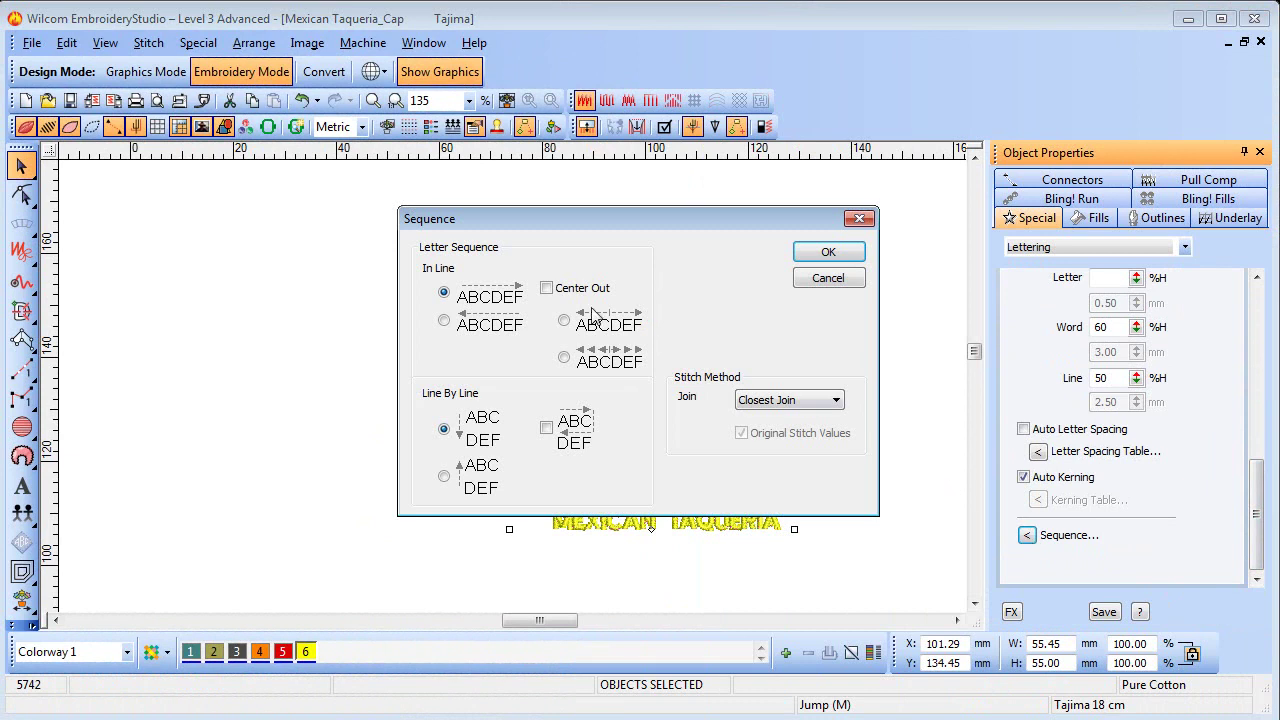
pyautogui.click(826, 251)
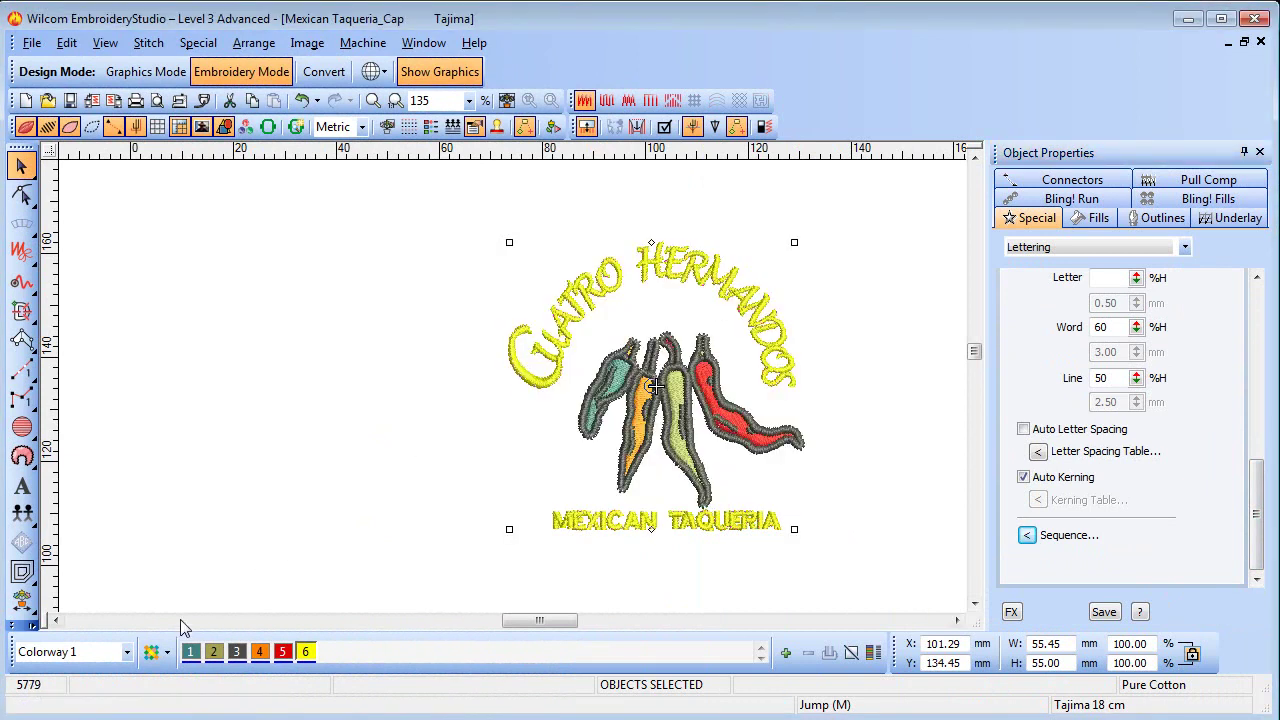
pyautogui.click(155, 652)
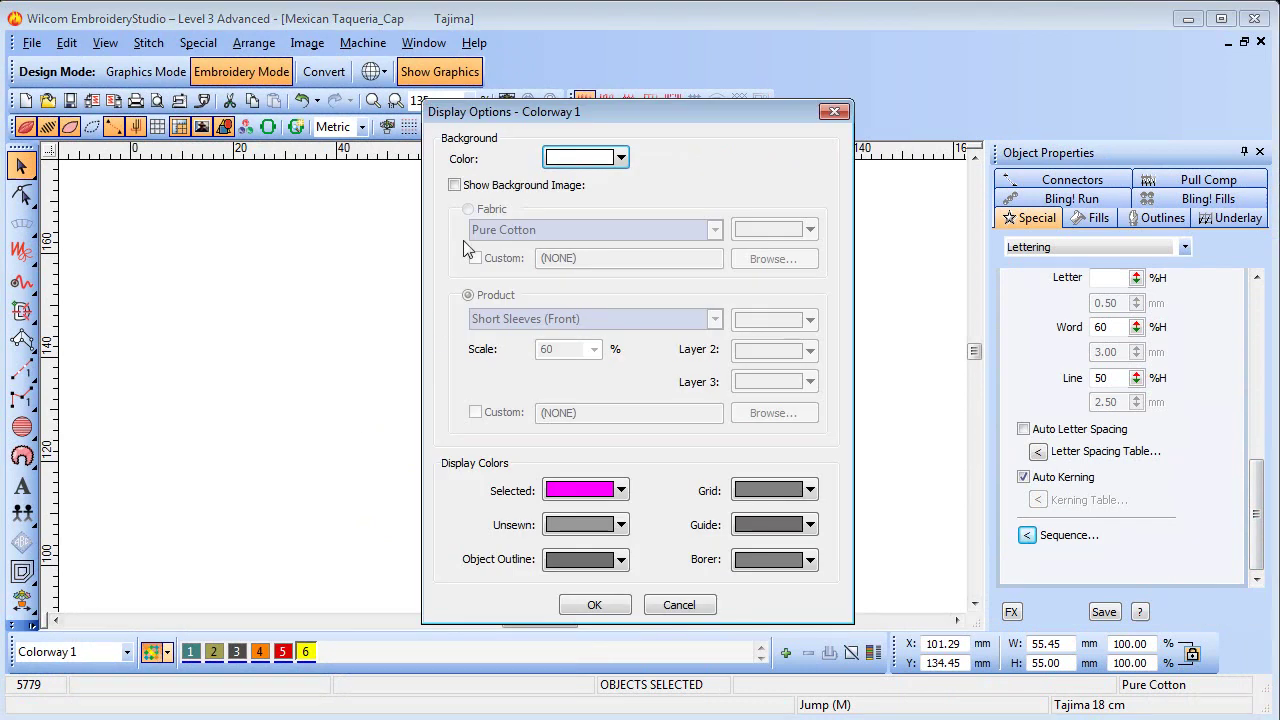
# Step: Show the logo on a black Caps > Cap (Front) background image
pyautogui.click(455, 185)
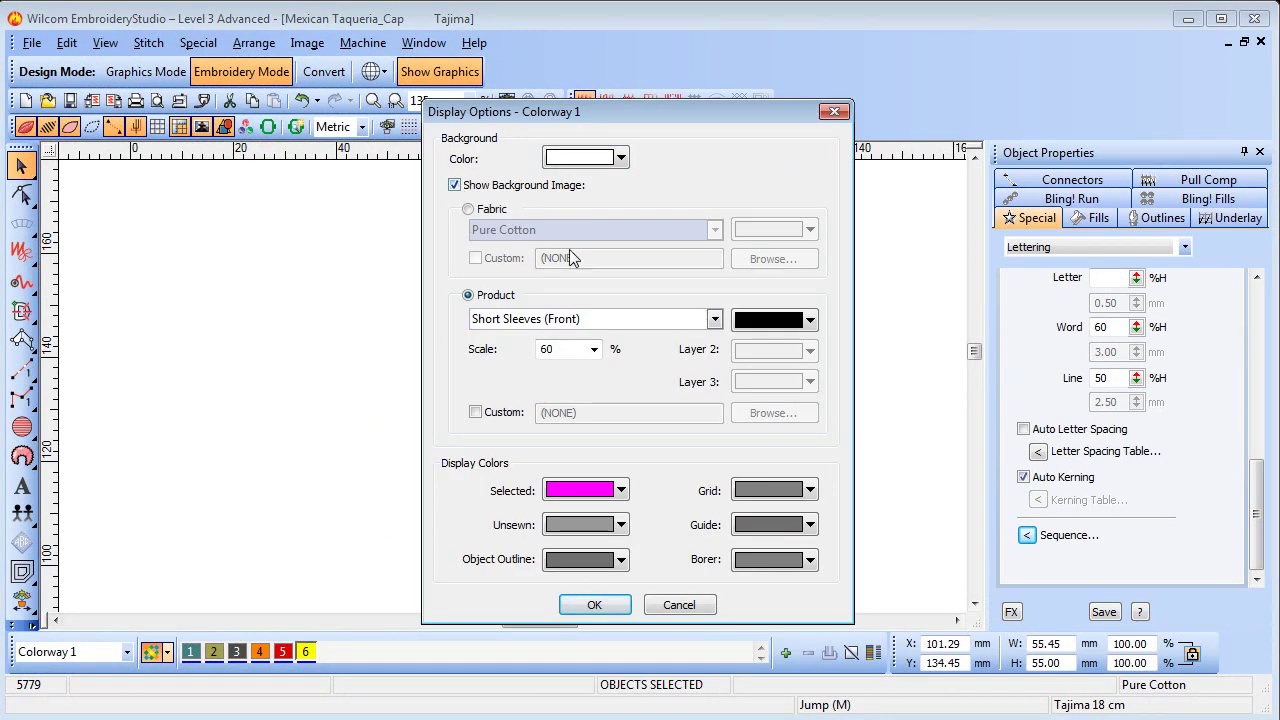
pyautogui.click(715, 319)
pyautogui.moveTo(518, 387)
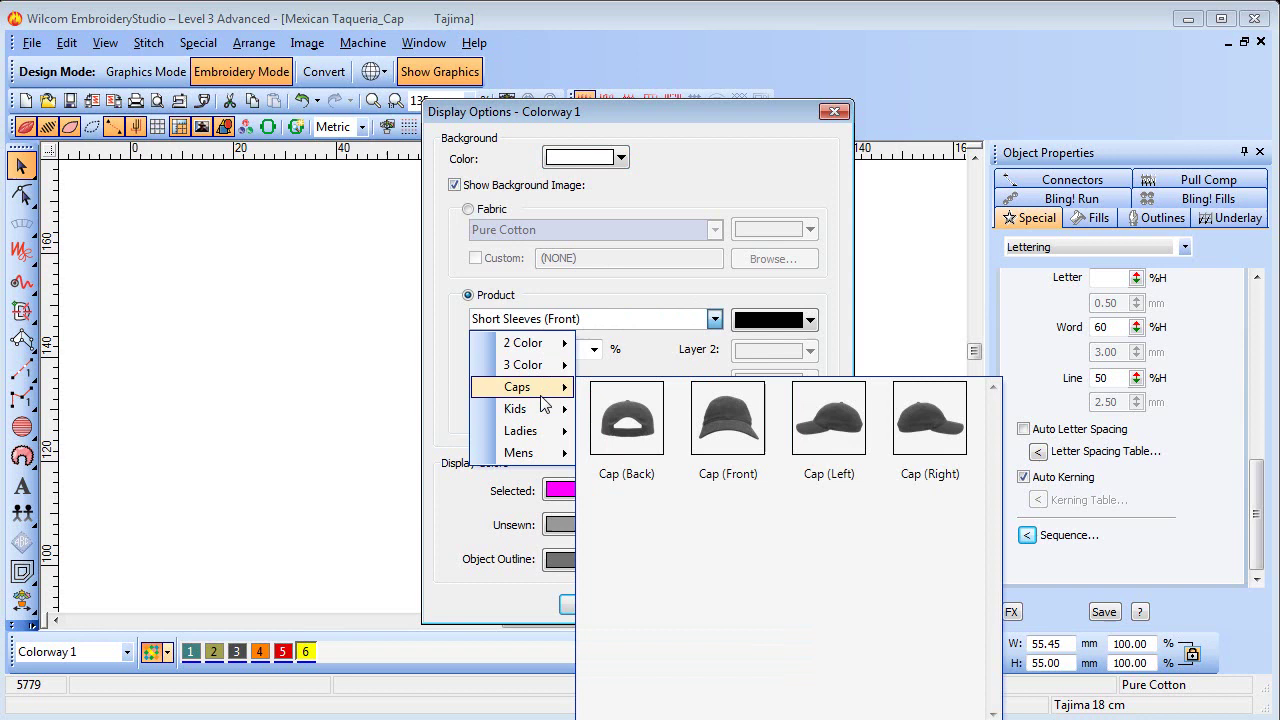
pyautogui.click(700, 420)
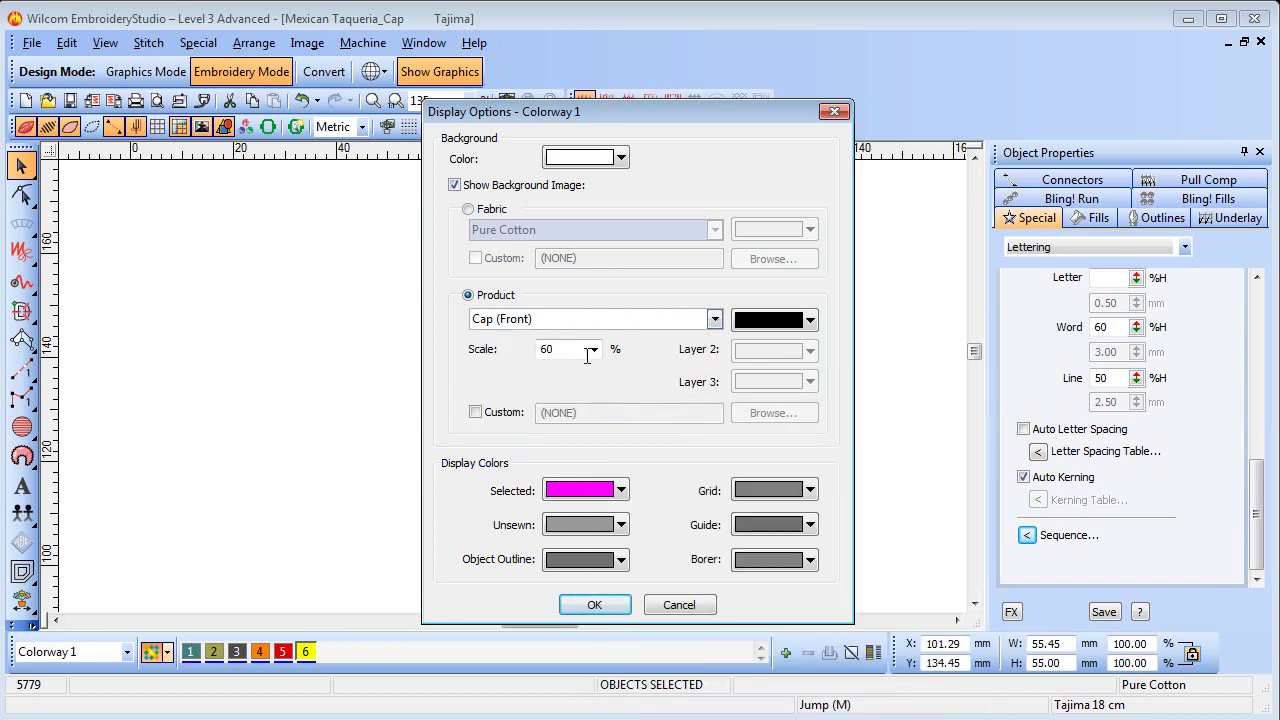
pyautogui.write('12')
pyautogui.click(593, 604)
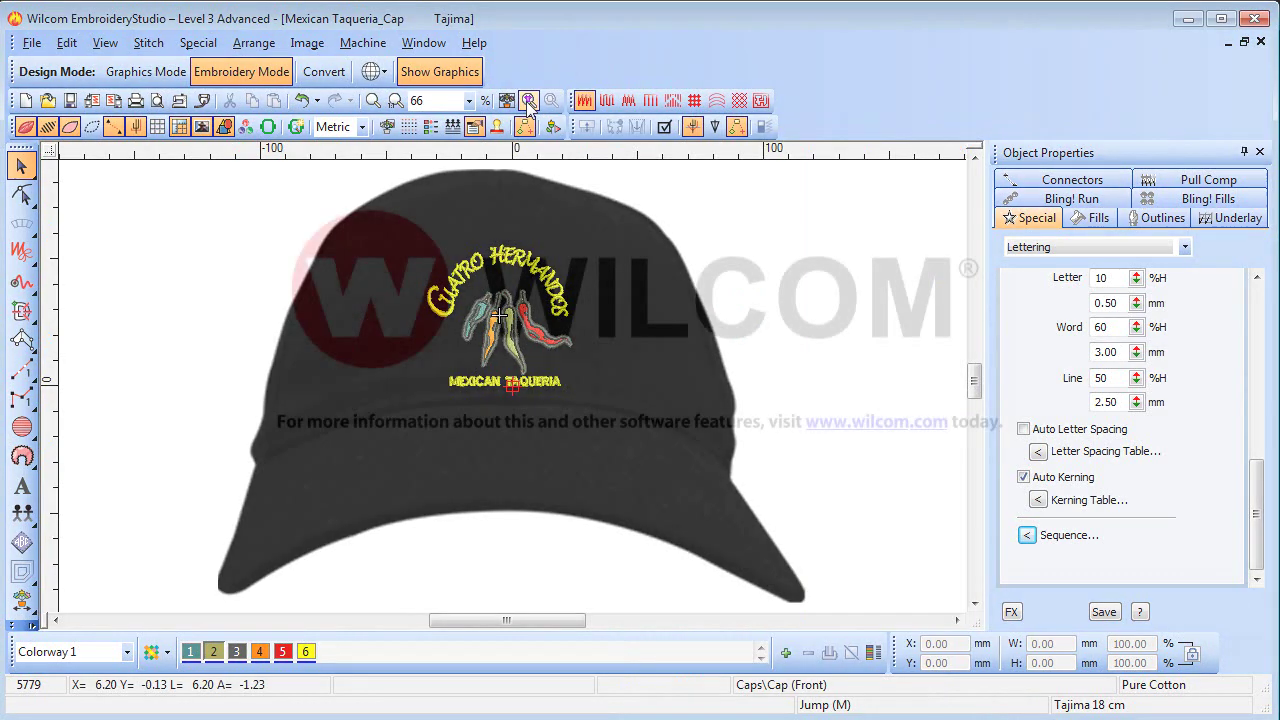